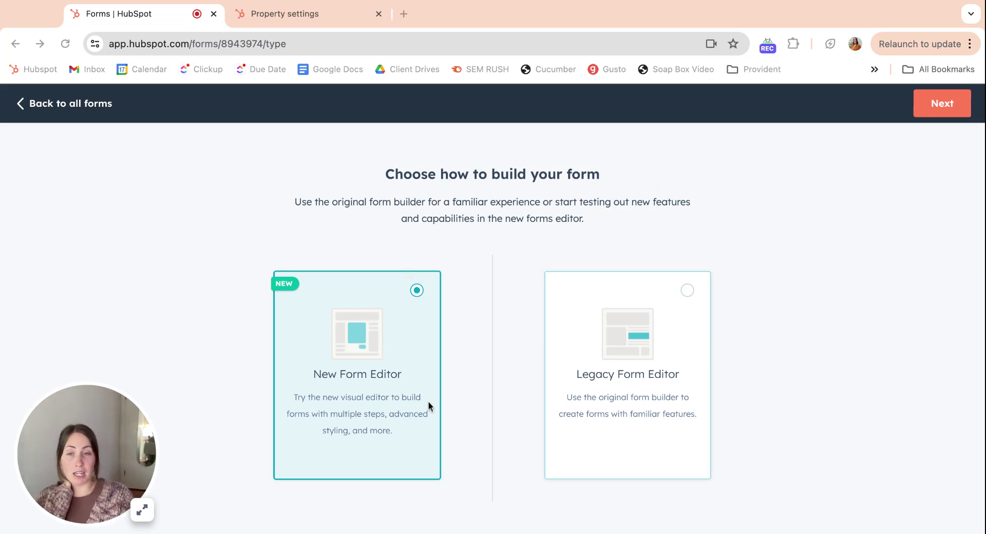
Step: Load the two-step Contact Us template in the new forms editor with no step selected
{"action": "left_click", "coordinate": [922, 104]}
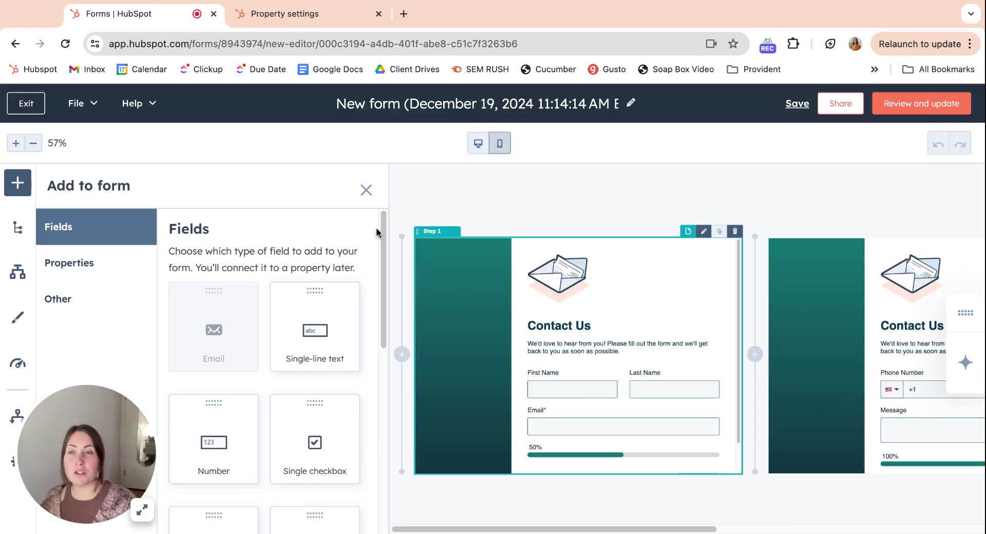
{"action": "left_click", "coordinate": [399, 188]}
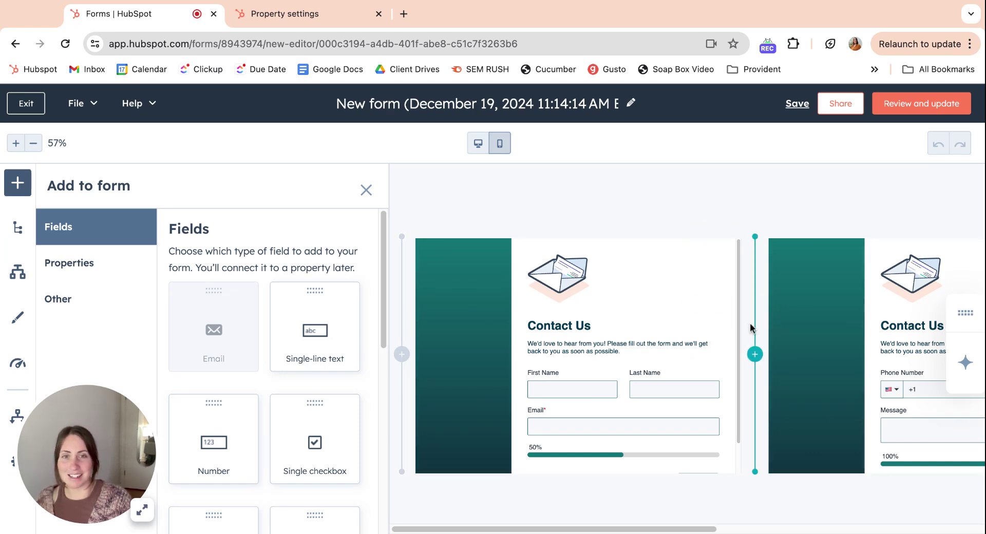
Step: Set the Form submitted step's On submission option to 'Redirect to a page, URL, or Meeting'
{"action": "scroll", "coordinate": [753, 352], "scroll_direction": "right", "scroll_amount": 8}
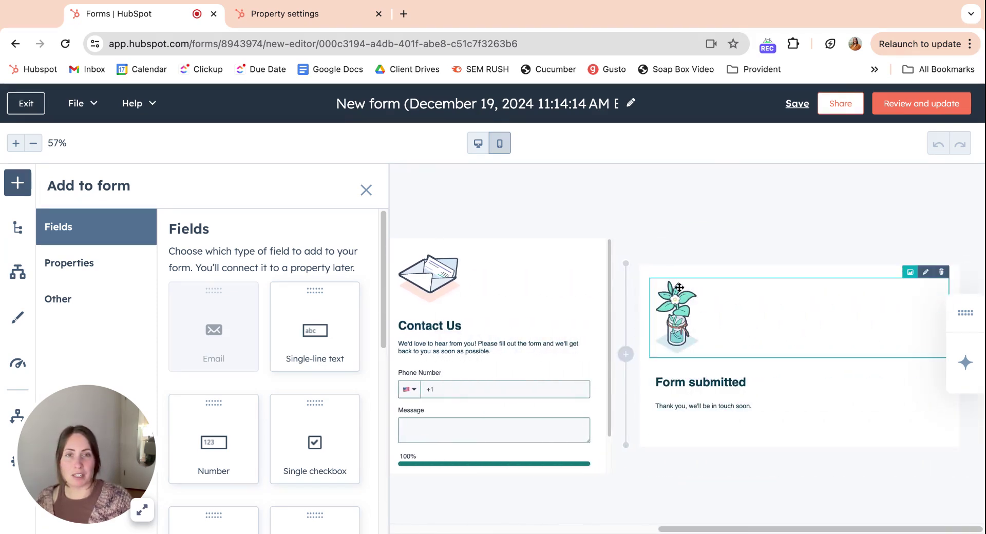
{"action": "left_click", "coordinate": [681, 275]}
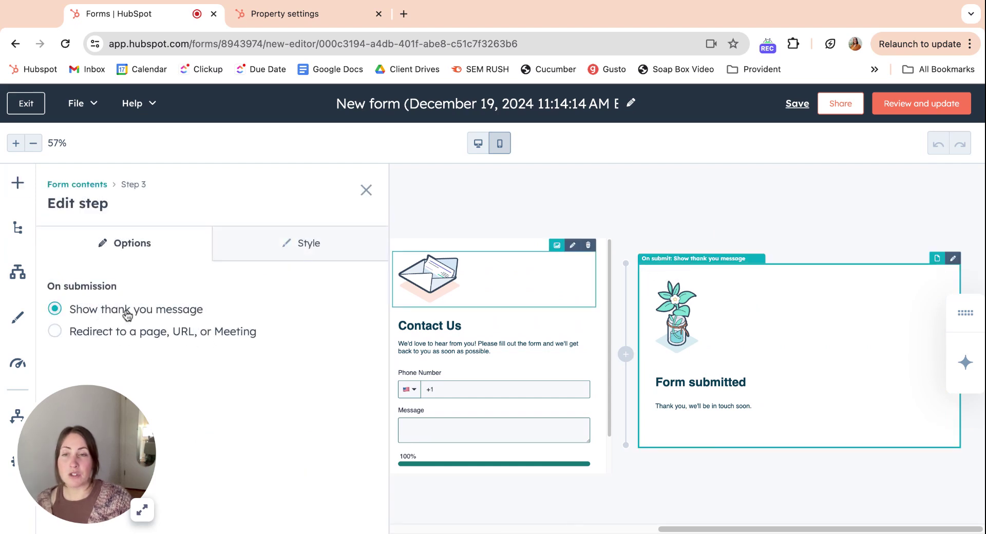
{"action": "left_click", "coordinate": [120, 334]}
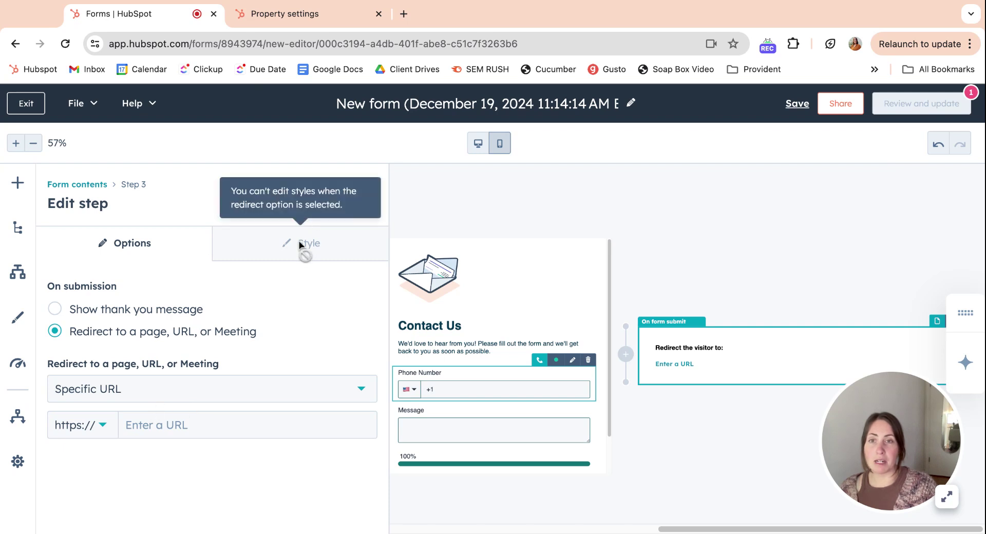
{"action": "left_click", "coordinate": [367, 191]}
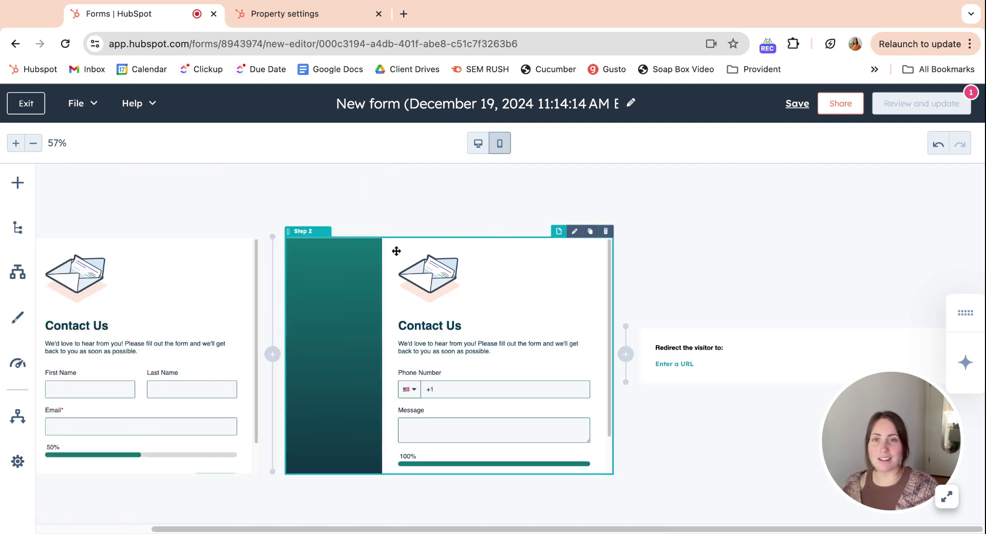
Step: Review Step 1's Style settings (layout, banner background, image, progress bar), then return to its progress bar options
{"action": "scroll", "coordinate": [242, 200], "scroll_direction": "left", "scroll_amount": 5}
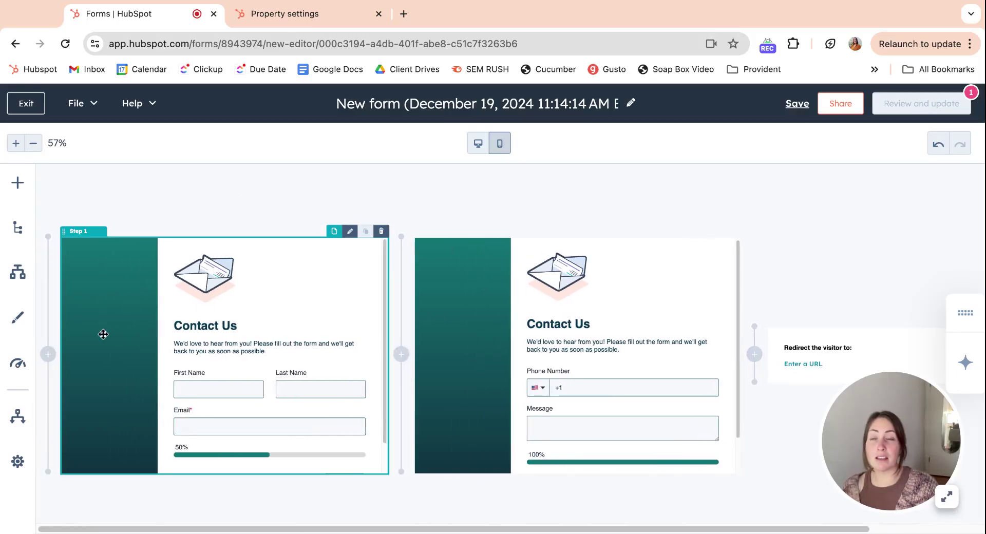
{"action": "left_click", "coordinate": [93, 276]}
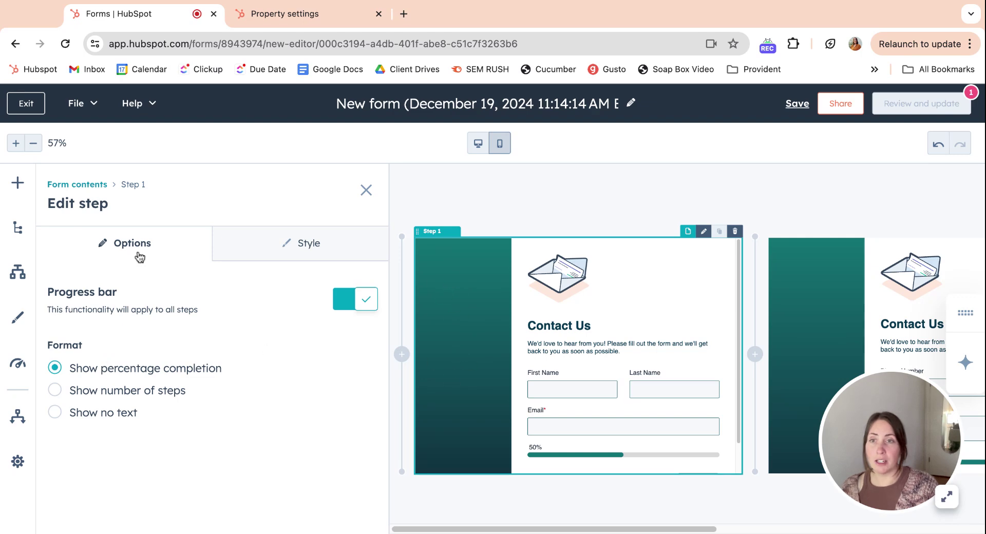
{"action": "left_click", "coordinate": [256, 256]}
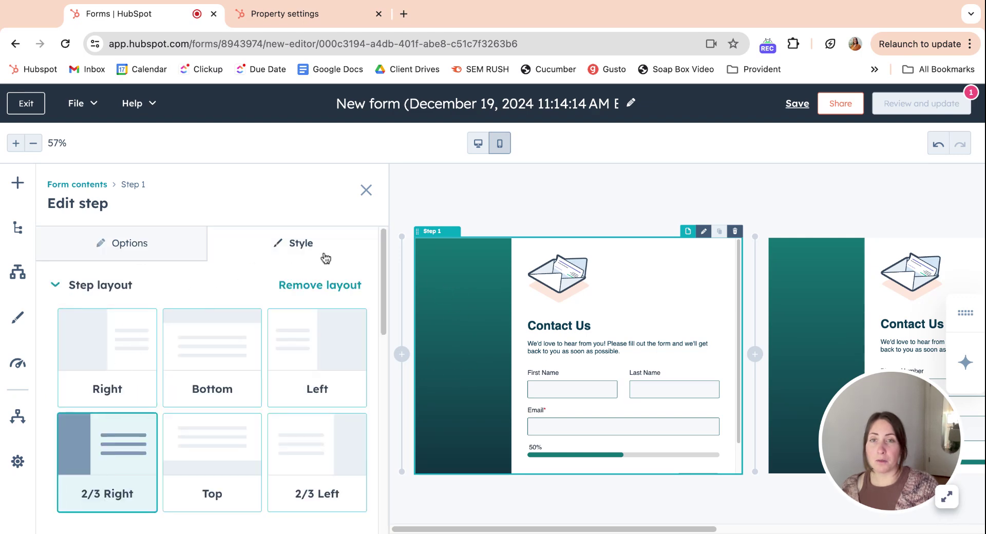
{"action": "scroll", "coordinate": [221, 278], "scroll_direction": "down", "scroll_amount": 5}
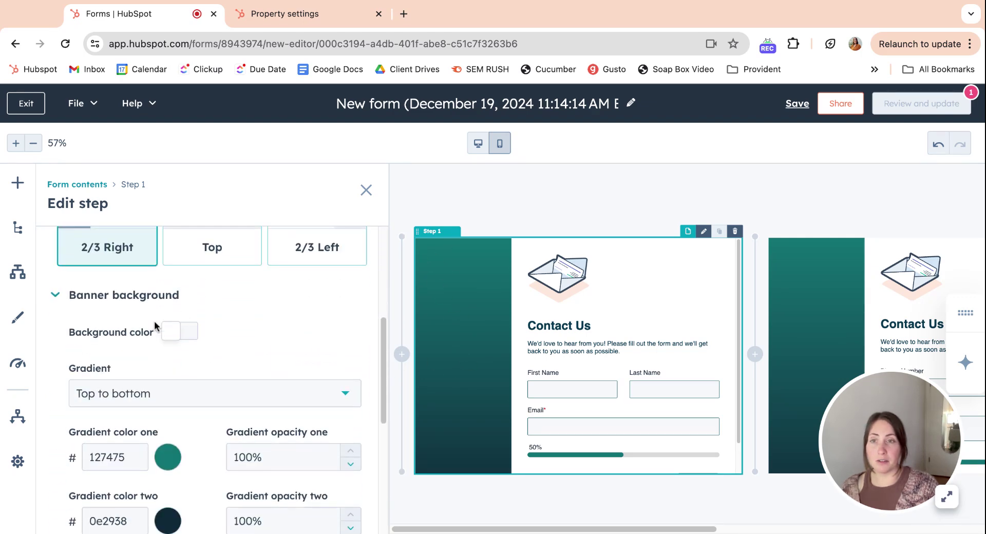
{"action": "scroll", "coordinate": [124, 335], "scroll_direction": "down", "scroll_amount": 5}
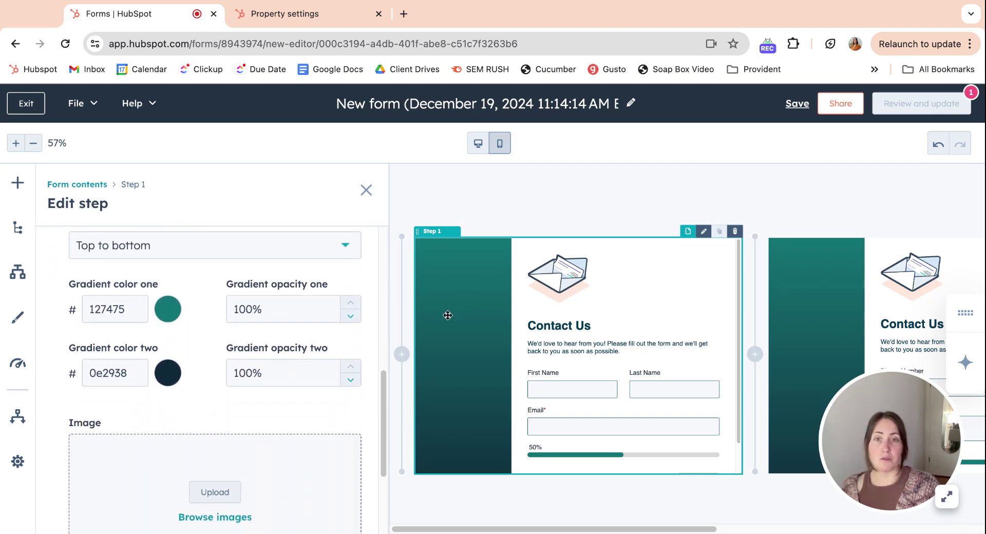
{"action": "scroll", "coordinate": [172, 340], "scroll_direction": "down", "scroll_amount": 3}
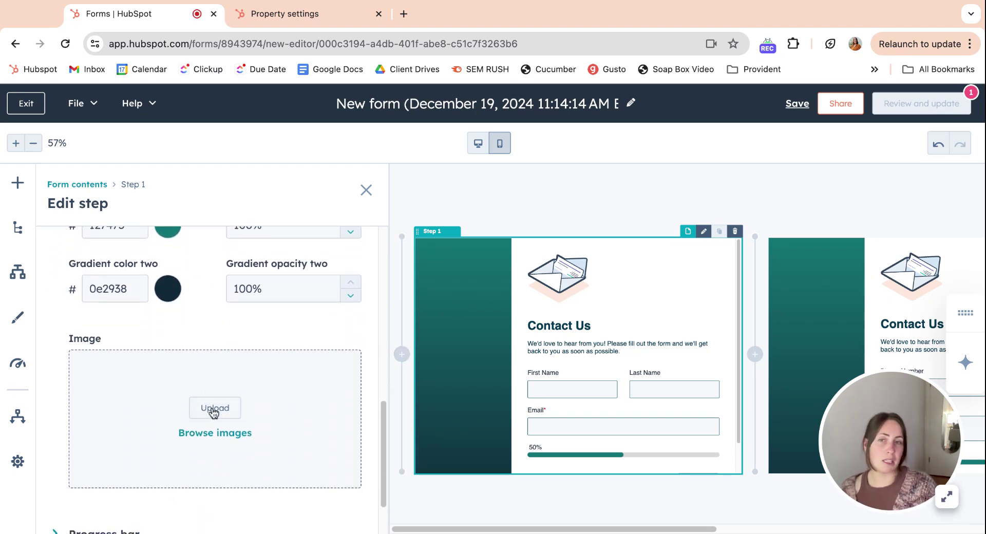
{"action": "scroll", "coordinate": [213, 410], "scroll_direction": "down", "scroll_amount": 3}
{"action": "left_click", "coordinate": [95, 464]}
{"action": "scroll", "coordinate": [142, 403], "scroll_direction": "down", "scroll_amount": 3}
{"action": "left_click", "coordinate": [144, 427]}
{"action": "left_click", "coordinate": [117, 242]}
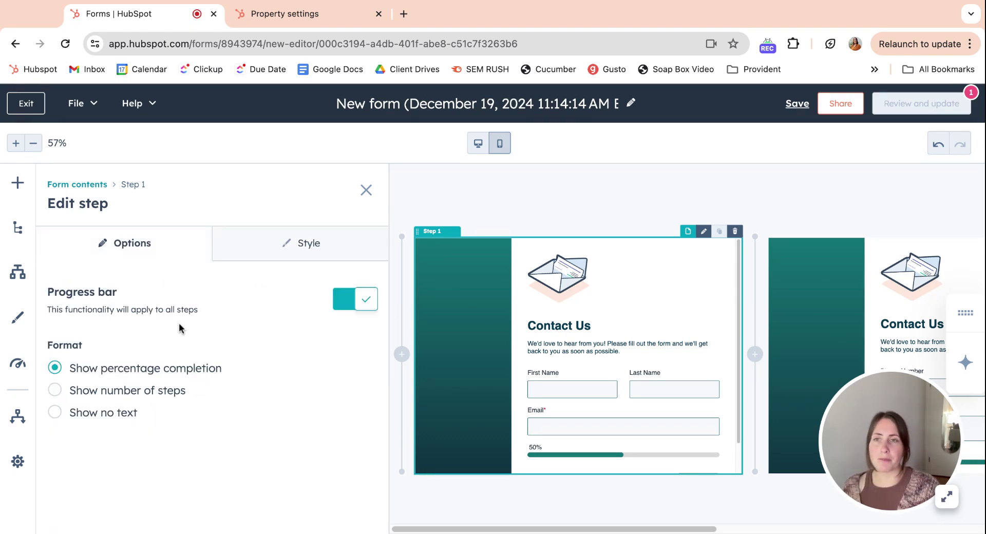
Step: Change the progress bar format from 'Show number of steps' to 'Show no text'
{"action": "left_click", "coordinate": [100, 399]}
{"action": "left_click", "coordinate": [99, 418]}
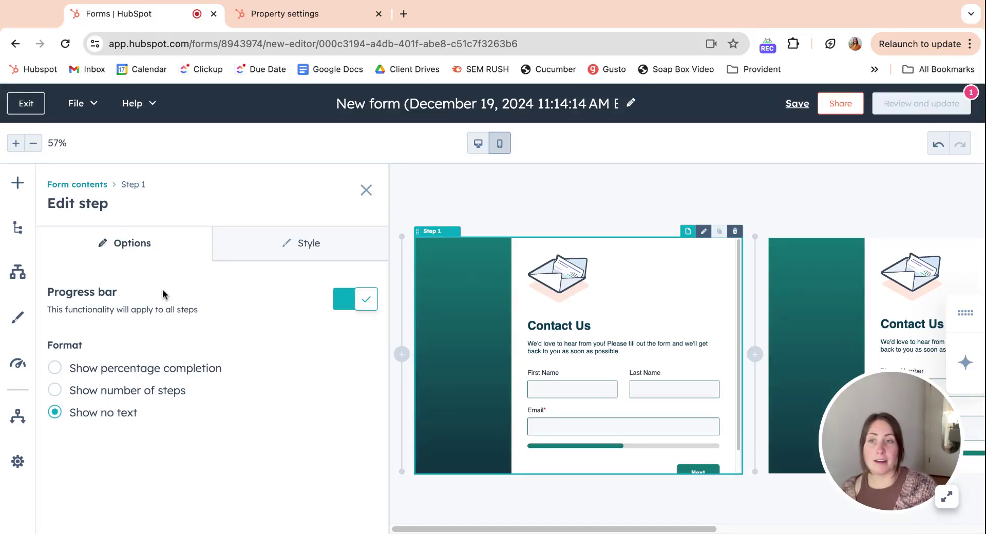
{"action": "left_click", "coordinate": [302, 249]}
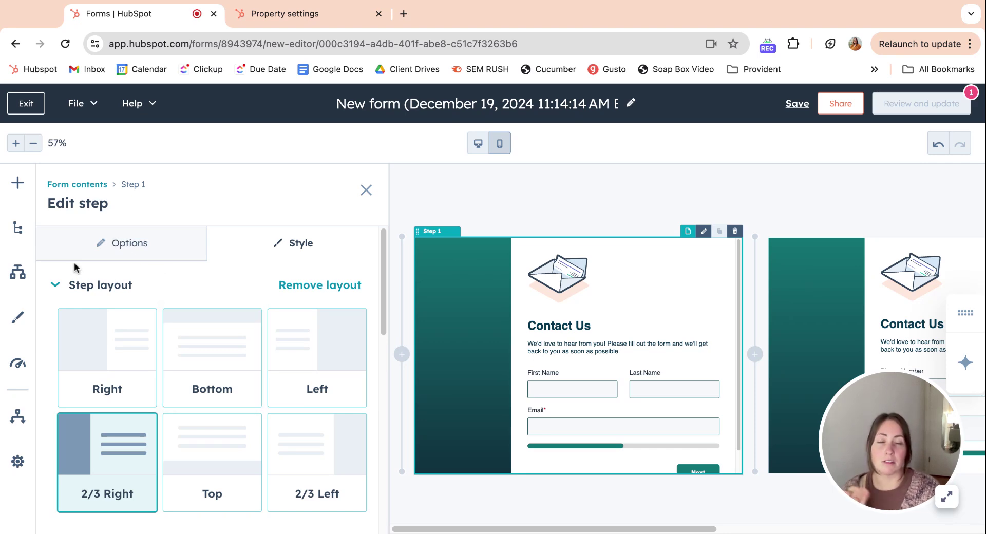
Step: Browse the Add to form Fields cards, then the Properties list of existing contact properties
{"action": "left_click", "coordinate": [18, 185]}
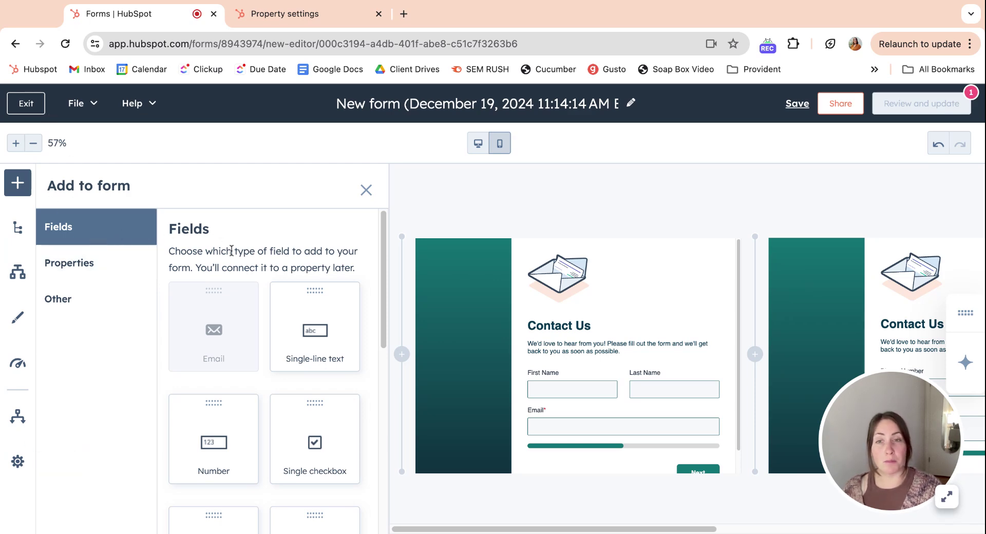
{"action": "scroll", "coordinate": [324, 380], "scroll_direction": "down", "scroll_amount": 5}
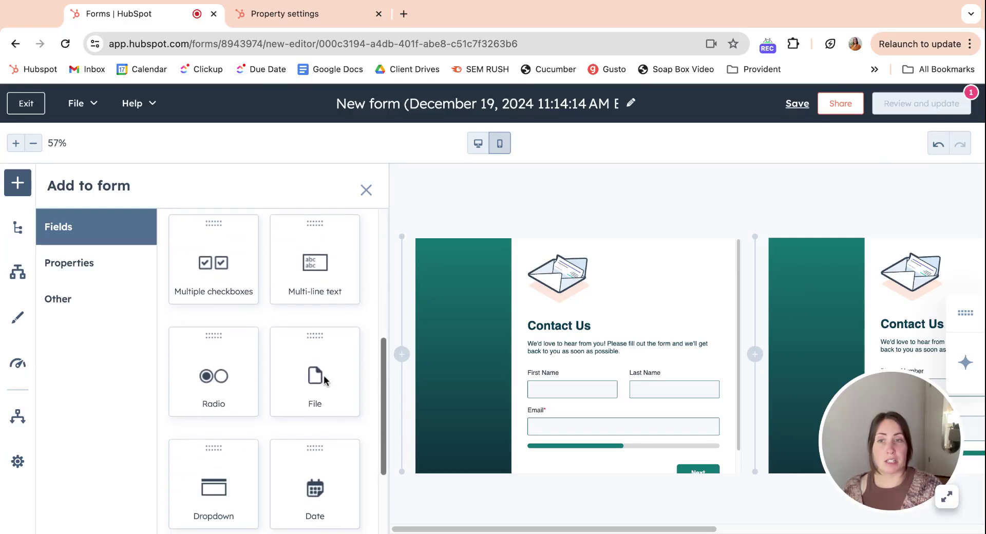
{"action": "scroll", "coordinate": [324, 380], "scroll_direction": "down", "scroll_amount": 3}
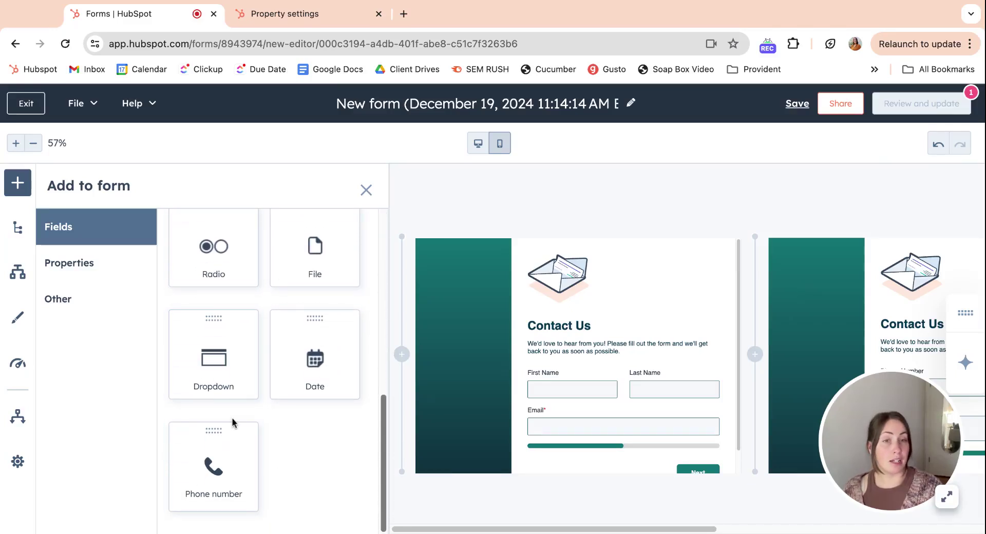
{"action": "scroll", "coordinate": [230, 414], "scroll_direction": "up", "scroll_amount": 8}
{"action": "left_click", "coordinate": [94, 269]}
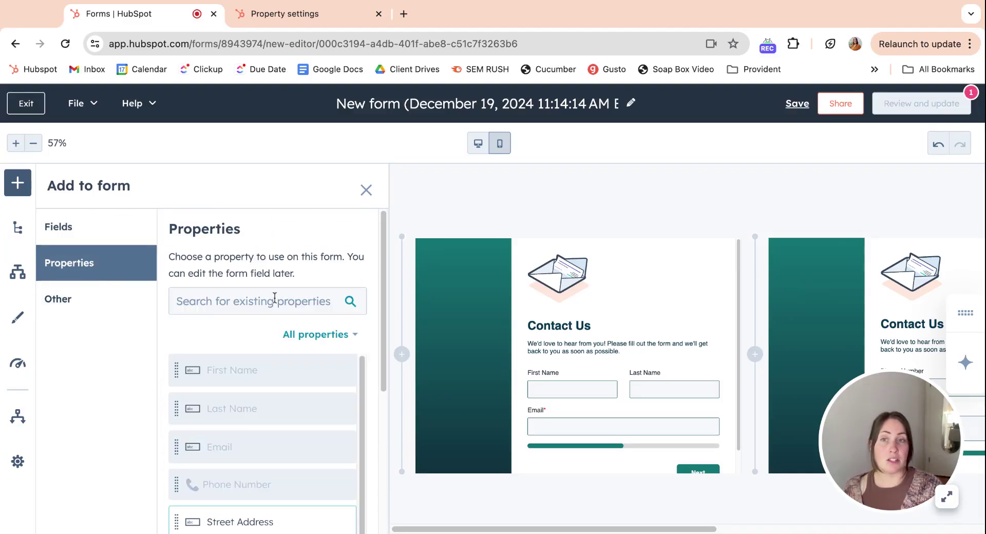
{"action": "scroll", "coordinate": [246, 303], "scroll_direction": "down", "scroll_amount": 5}
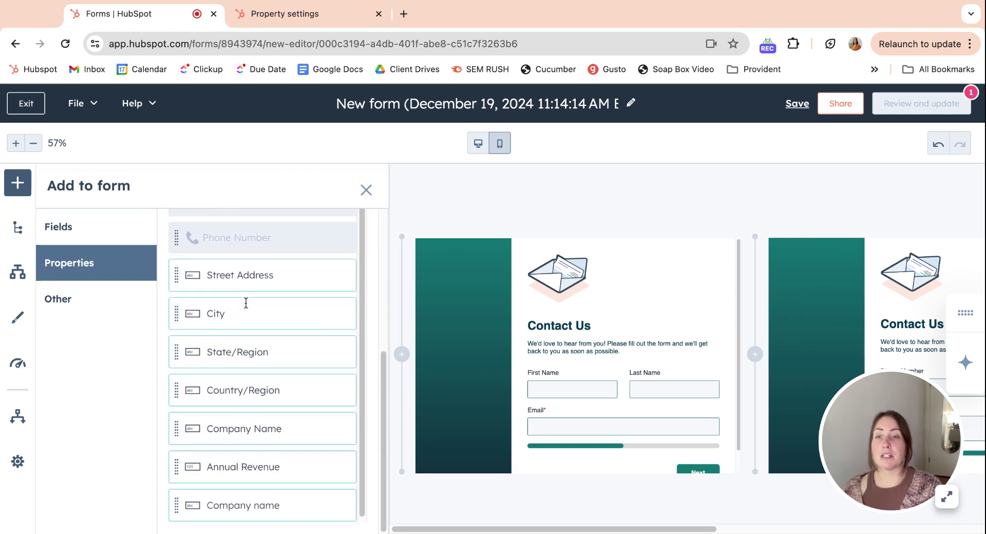
{"action": "scroll", "coordinate": [246, 303], "scroll_direction": "up", "scroll_amount": 5}
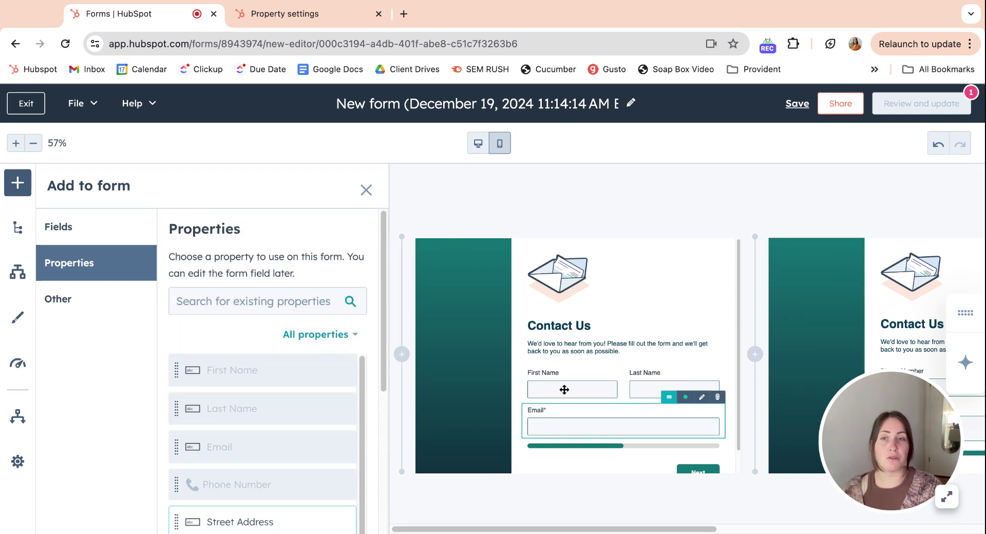
Step: Start a new contact property with field type 'Single-line text' and review its Rules
{"action": "left_click", "coordinate": [247, 522]}
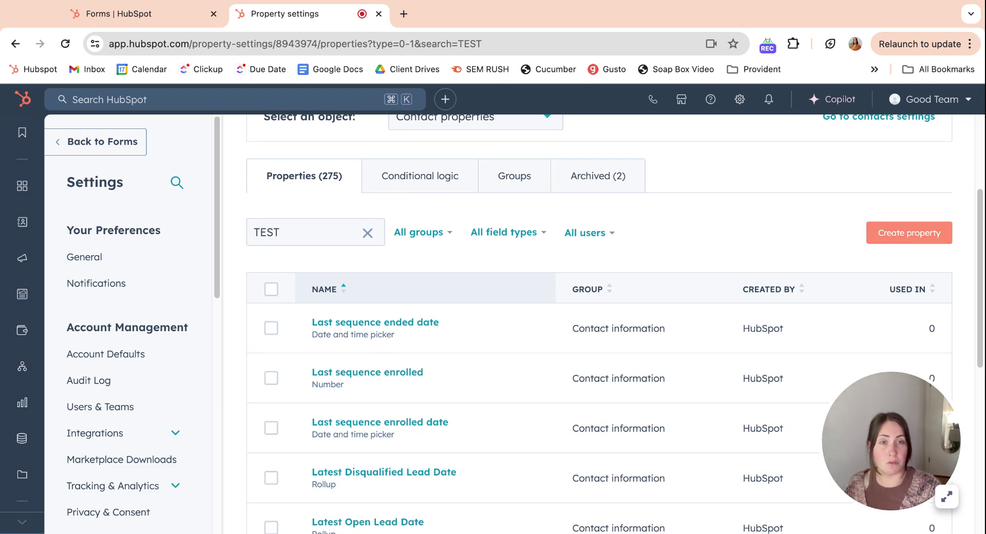
{"action": "left_click", "coordinate": [908, 232]}
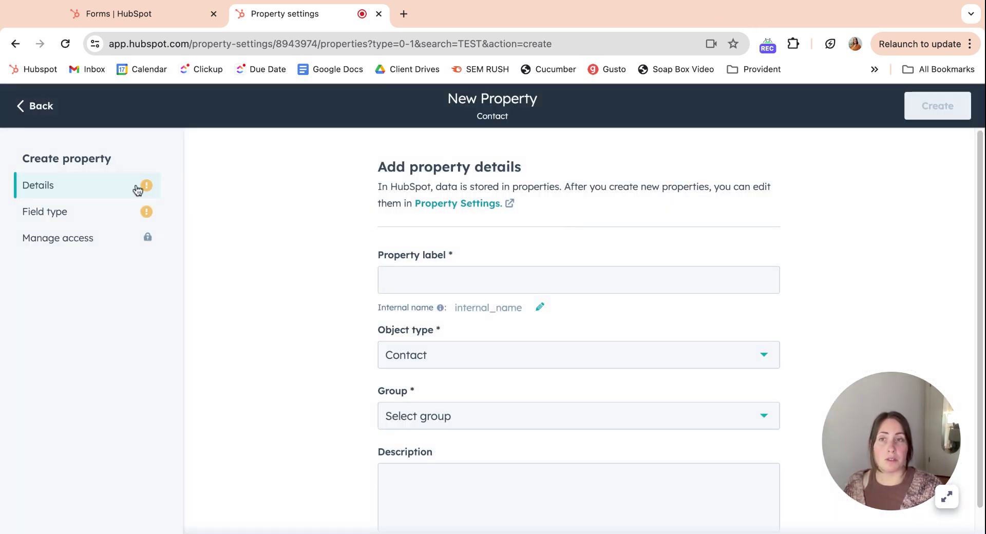
{"action": "left_click", "coordinate": [69, 212]}
{"action": "left_click", "coordinate": [436, 255]}
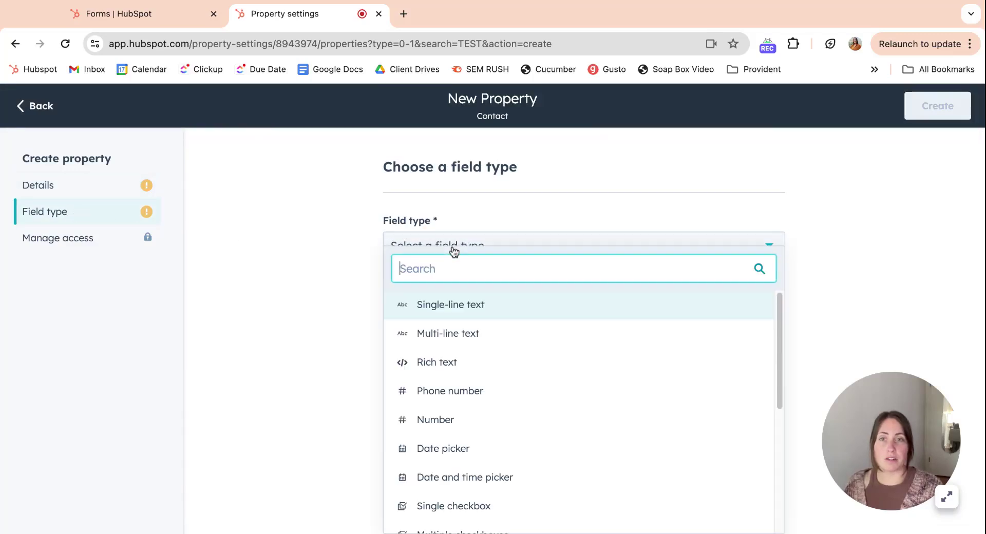
{"action": "type", "text": "single"}
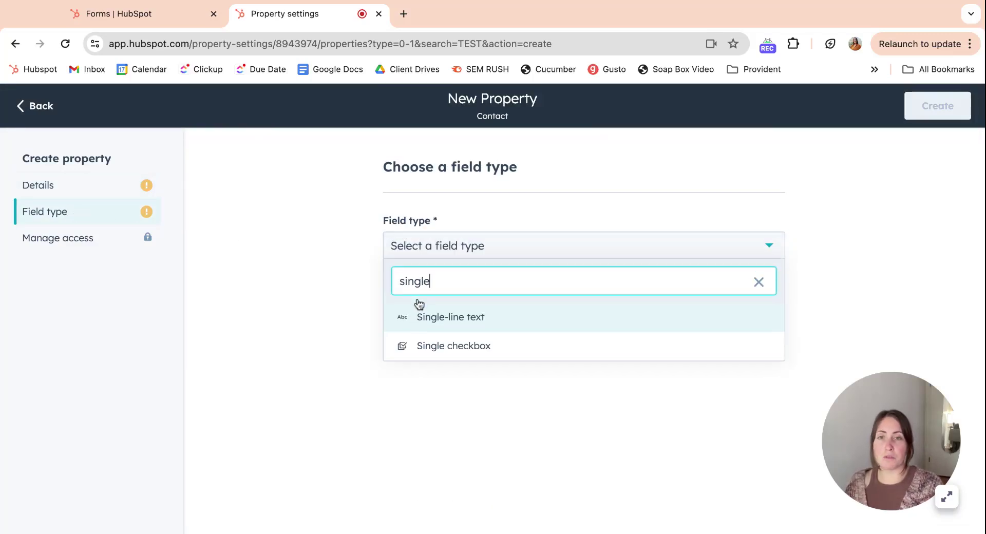
{"action": "left_click", "coordinate": [424, 319]}
{"action": "left_click", "coordinate": [90, 242]}
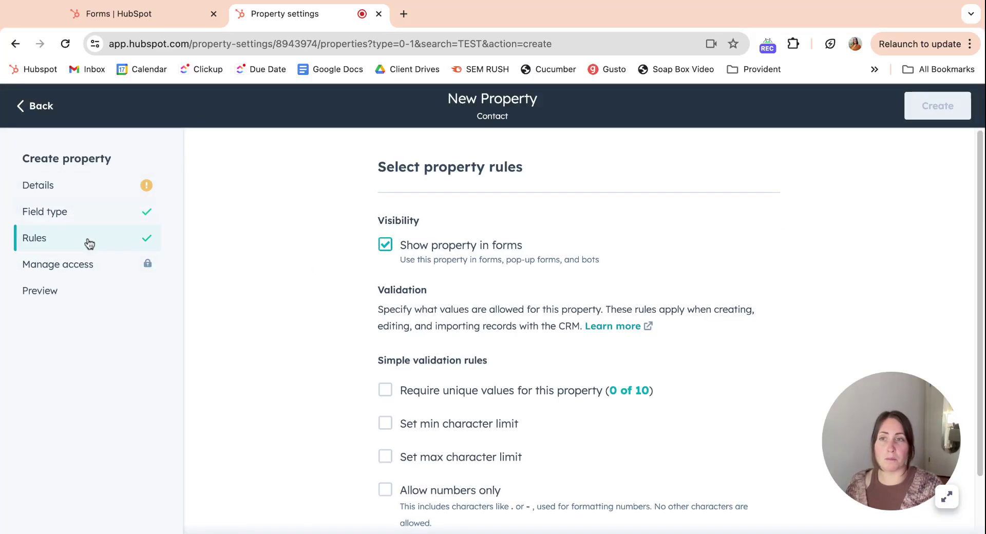
{"action": "scroll", "coordinate": [406, 298], "scroll_direction": "down", "scroll_amount": 3}
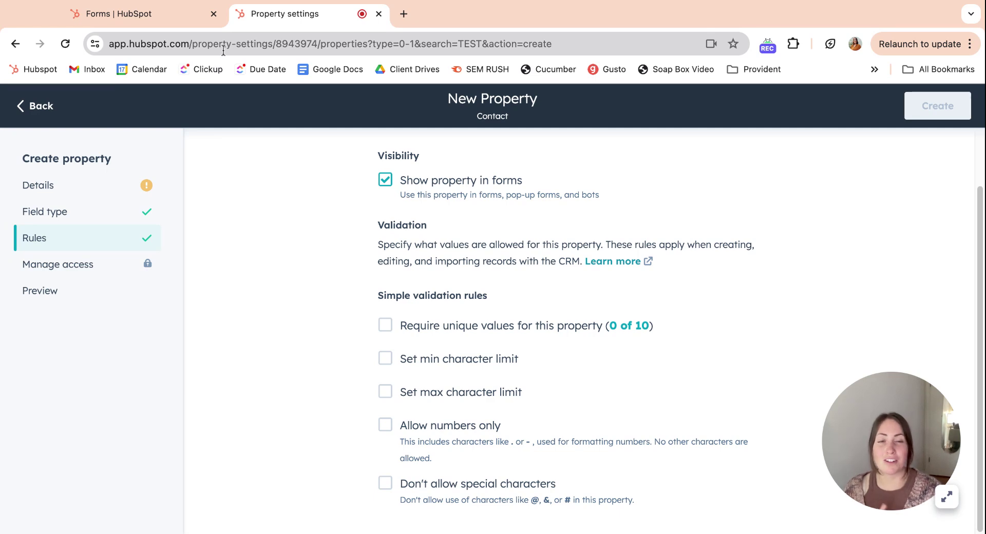
Step: Switch back to the 'Forms | HubSpot' browser tab showing the form editor
{"action": "left_click", "coordinate": [129, 19]}
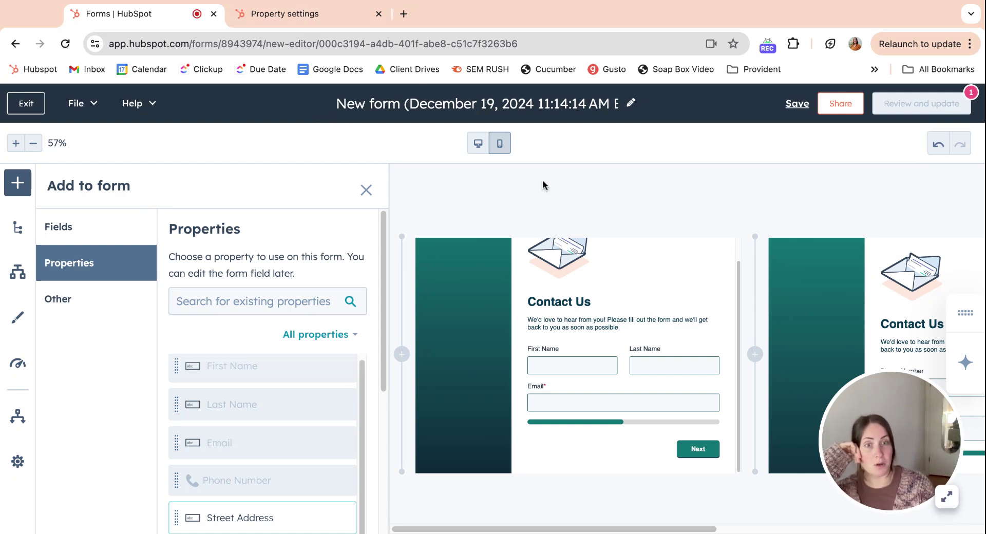
Step: Browse the Other elements: Image, Heading, Paragraph, reCAPTCHA and Data Privacy
{"action": "left_click", "coordinate": [81, 301]}
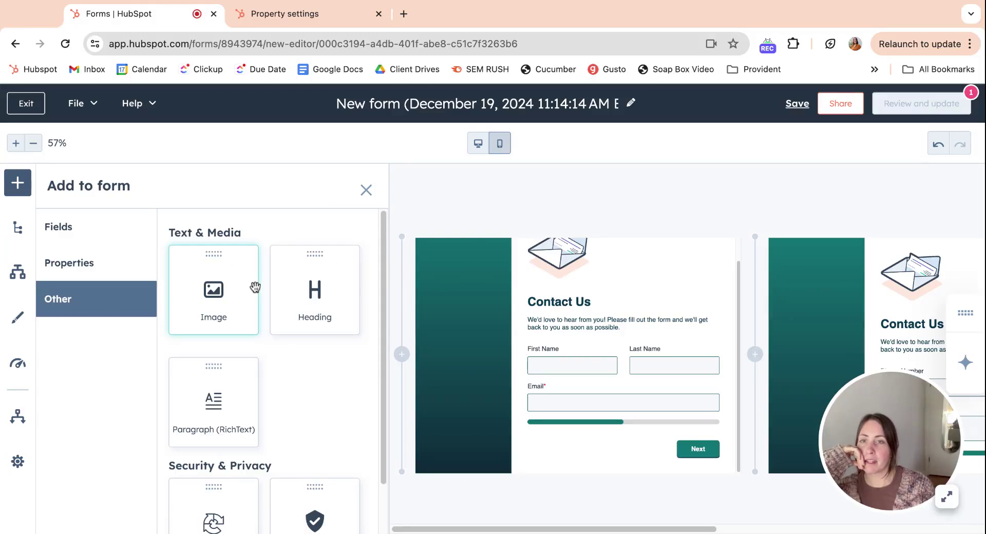
{"action": "scroll", "coordinate": [261, 285], "scroll_direction": "down", "scroll_amount": 1}
{"action": "scroll", "coordinate": [261, 279], "scroll_direction": "down", "scroll_amount": 3}
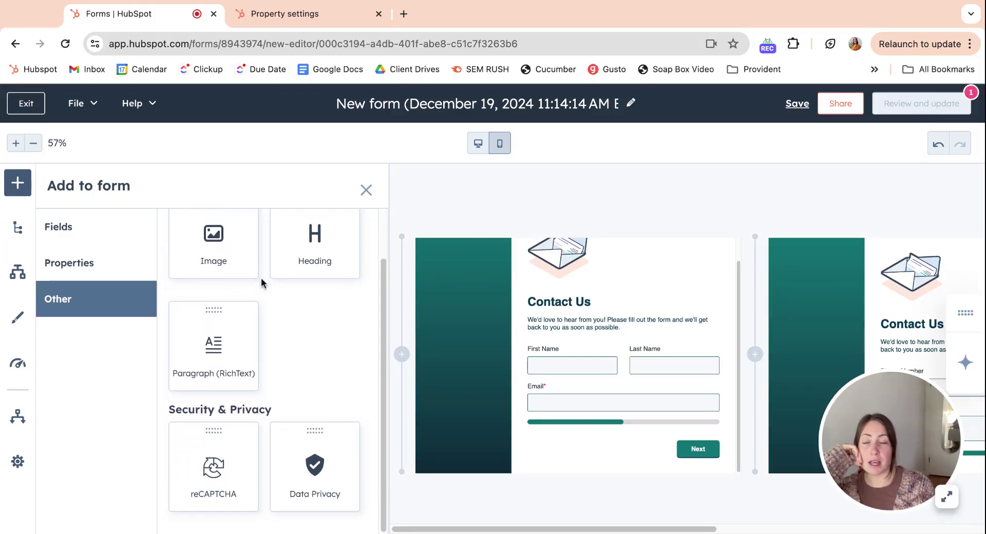
{"action": "scroll", "coordinate": [247, 277], "scroll_direction": "up", "scroll_amount": 3}
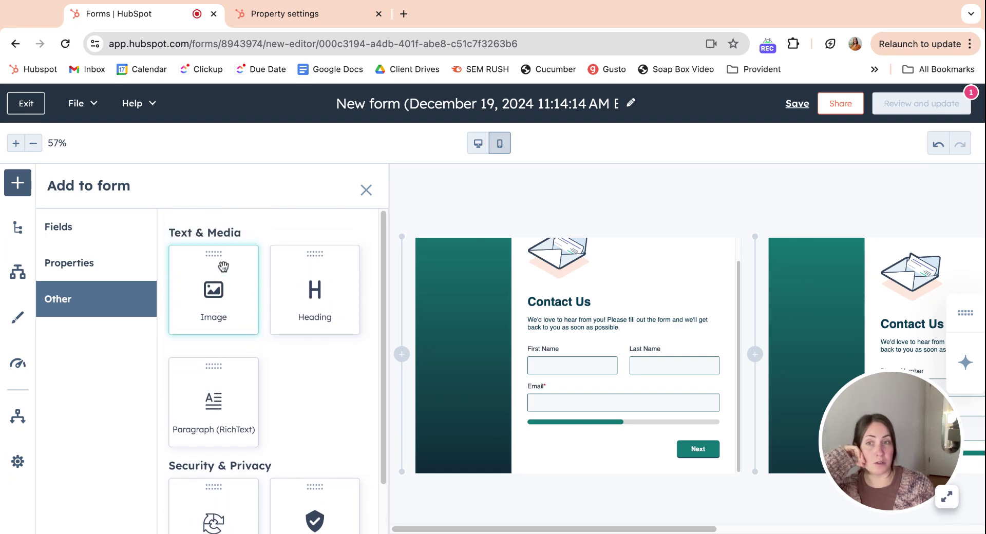
{"action": "scroll", "coordinate": [205, 360], "scroll_direction": "down", "scroll_amount": 3}
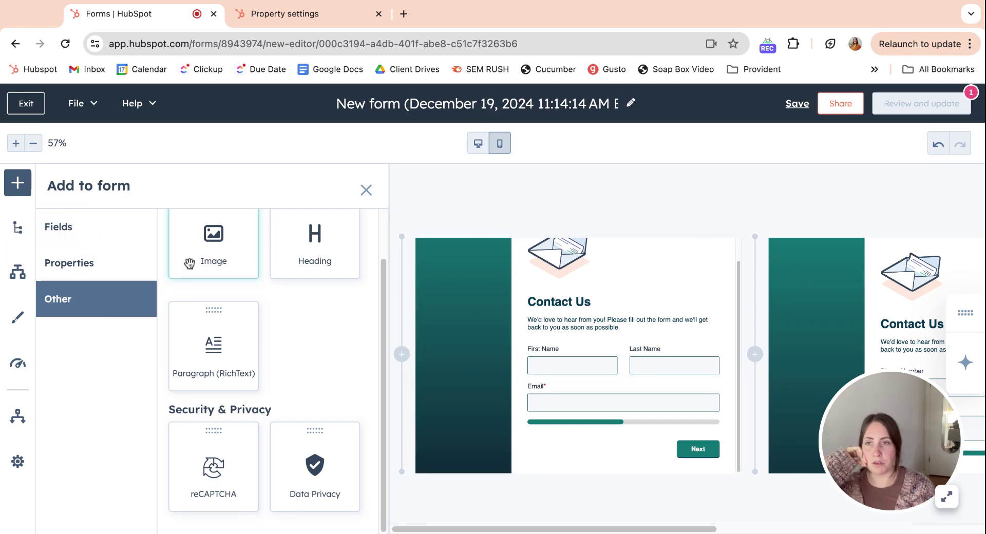
Step: Show the Form contents tree and scroll through its Step 1 and Step 2 items
{"action": "left_click", "coordinate": [17, 228]}
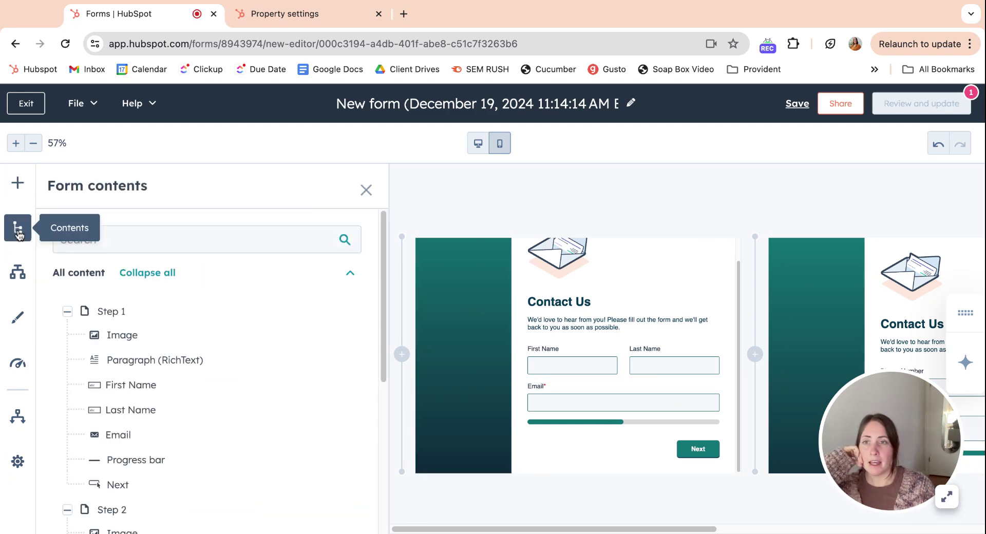
{"action": "scroll", "coordinate": [136, 373], "scroll_direction": "down", "scroll_amount": 5}
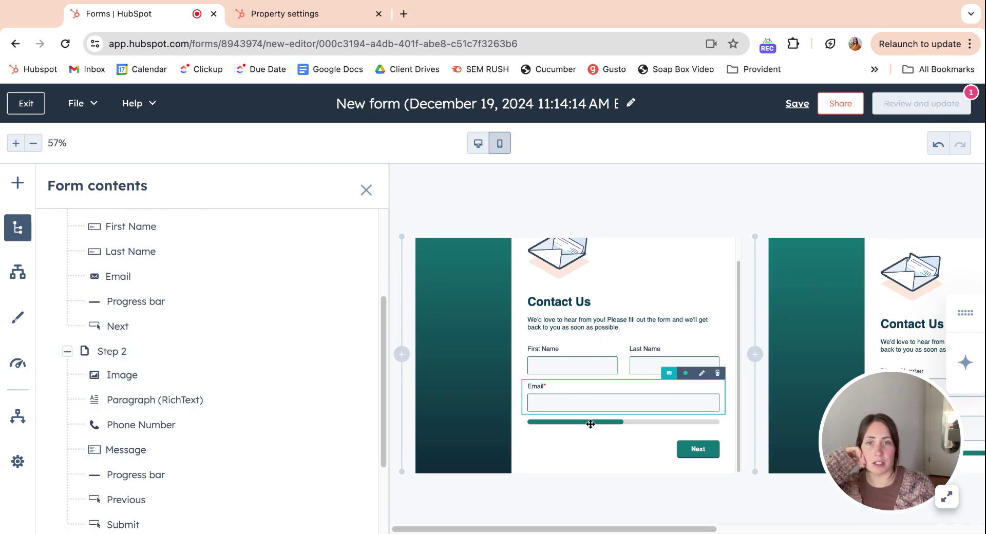
{"action": "scroll", "coordinate": [205, 297], "scroll_direction": "up", "scroll_amount": 4}
{"action": "mouse_move", "coordinate": [117, 379]}
{"action": "left_mouse_down"}
{"action": "mouse_move", "coordinate": [113, 396]}
{"action": "mouse_move", "coordinate": [117, 379]}
{"action": "left_mouse_up"}
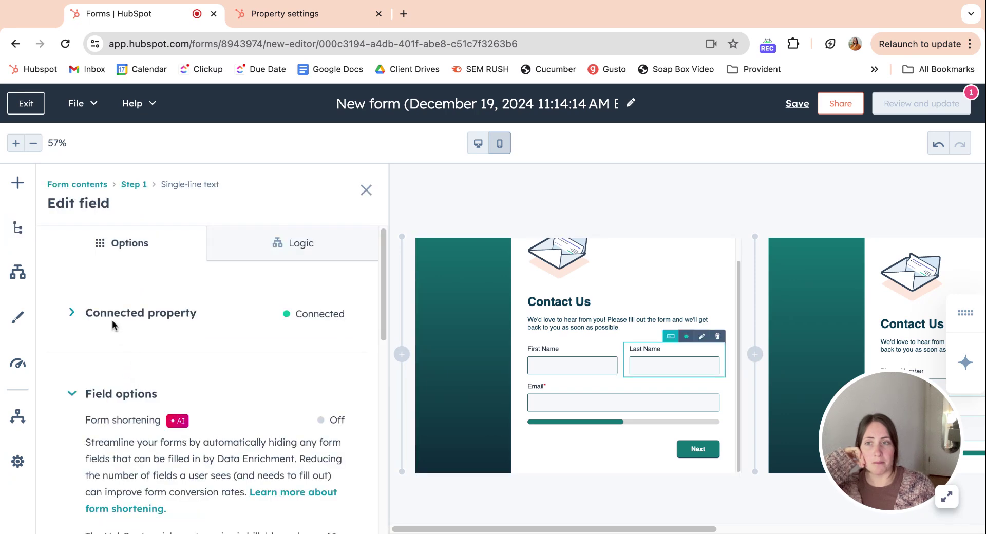
{"action": "scroll", "coordinate": [181, 315], "scroll_direction": "down", "scroll_amount": 3}
{"action": "scroll", "coordinate": [181, 315], "scroll_direction": "down", "scroll_amount": 8}
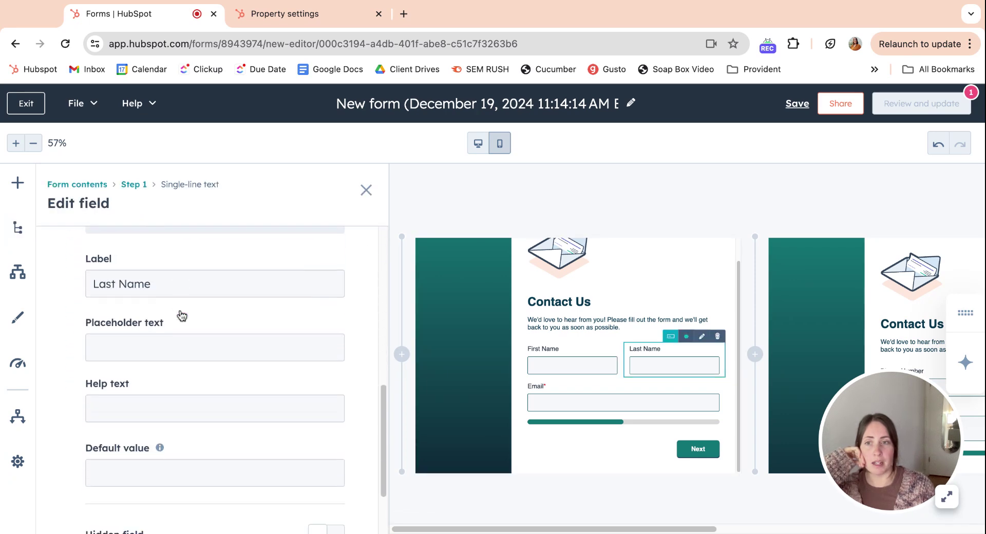
{"action": "scroll", "coordinate": [181, 315], "scroll_direction": "up", "scroll_amount": 10}
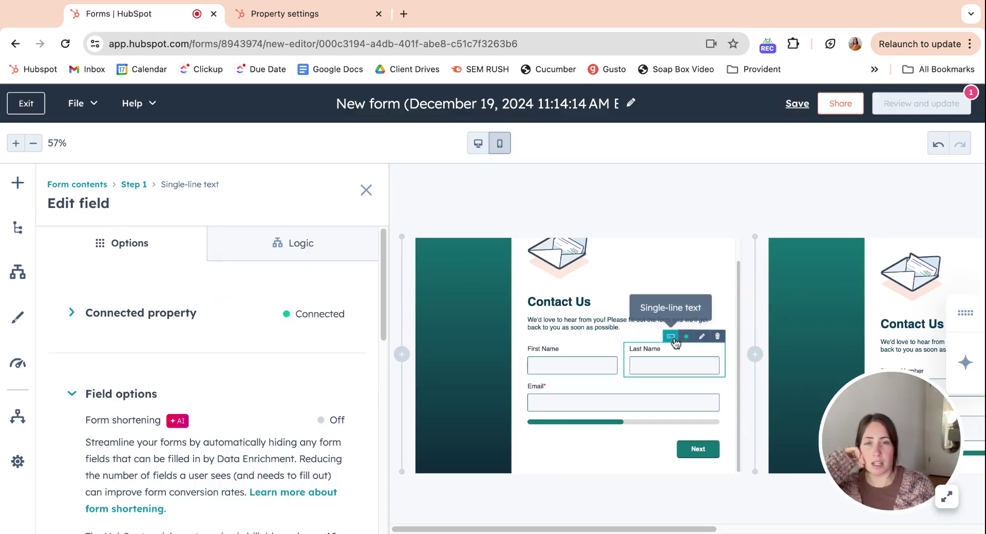
{"action": "scroll", "coordinate": [146, 308], "scroll_direction": "down", "scroll_amount": 1}
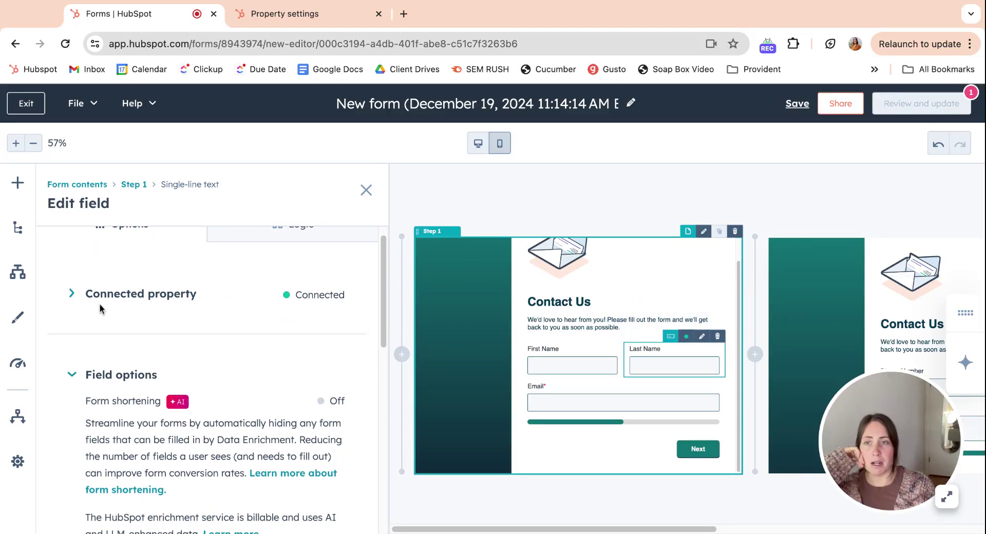
{"action": "left_click", "coordinate": [146, 304]}
{"action": "scroll", "coordinate": [145, 304], "scroll_direction": "down", "scroll_amount": 10}
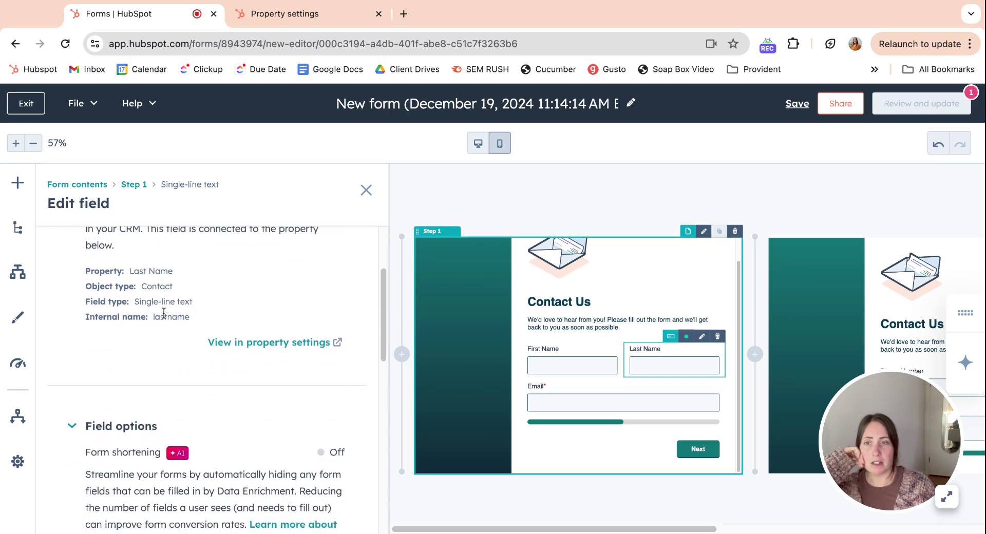
{"action": "scroll", "coordinate": [164, 313], "scroll_direction": "down", "scroll_amount": 7}
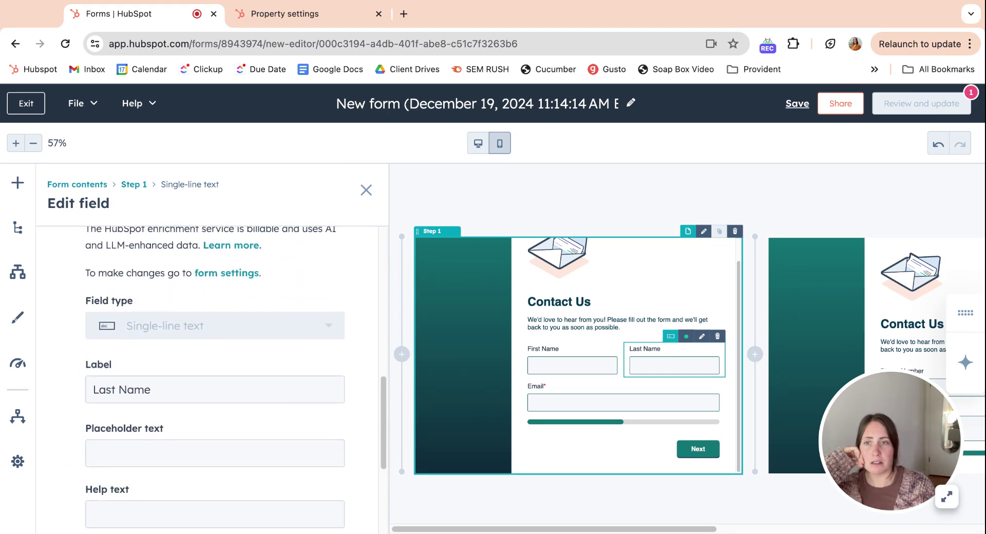
{"action": "scroll", "coordinate": [215, 380], "scroll_direction": "down", "scroll_amount": 1}
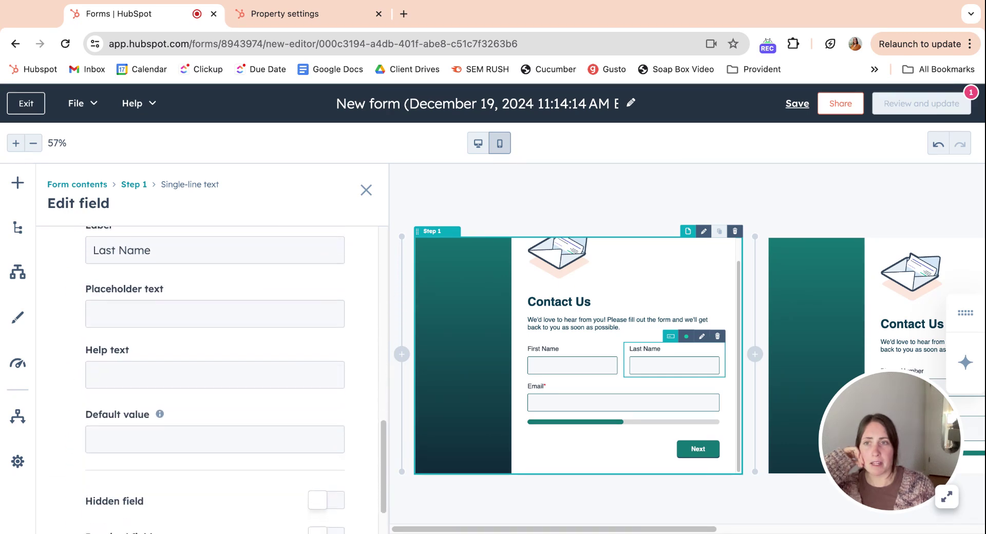
{"action": "left_click", "coordinate": [126, 307]}
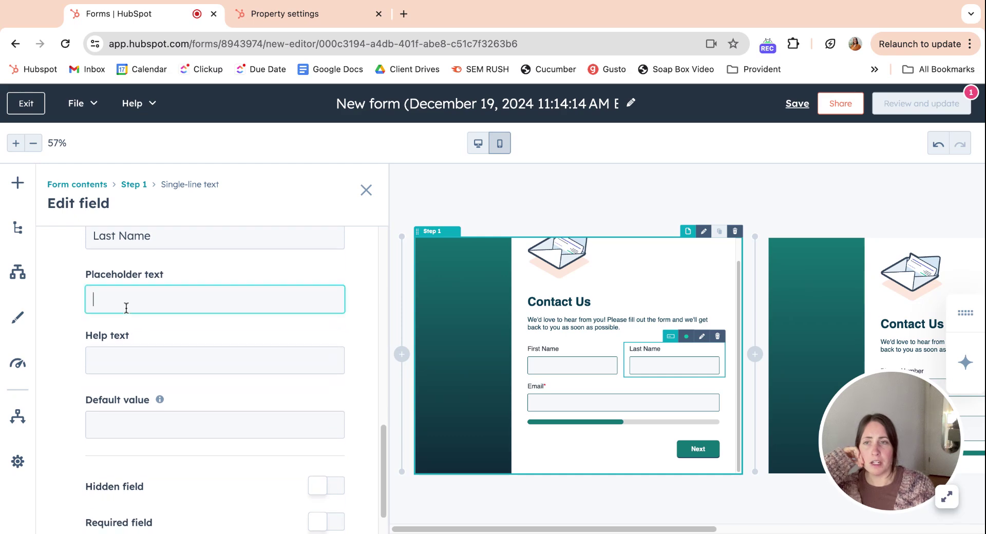
{"action": "left_click", "coordinate": [115, 355]}
{"action": "left_click", "coordinate": [121, 419]}
{"action": "scroll", "coordinate": [118, 360], "scroll_direction": "down", "scroll_amount": 1}
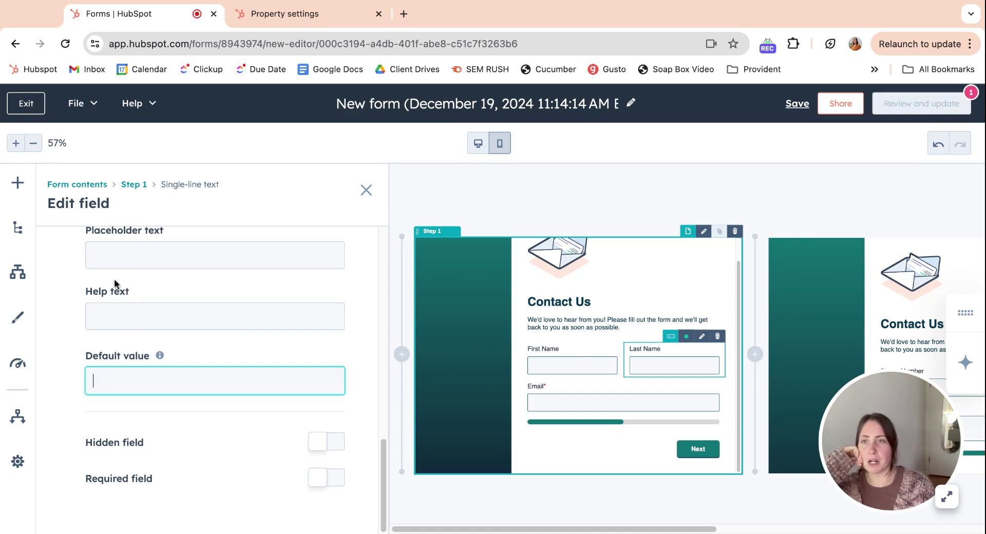
{"action": "scroll", "coordinate": [77, 279], "scroll_direction": "up", "scroll_amount": 2}
{"action": "scroll", "coordinate": [78, 278], "scroll_direction": "up", "scroll_amount": 5}
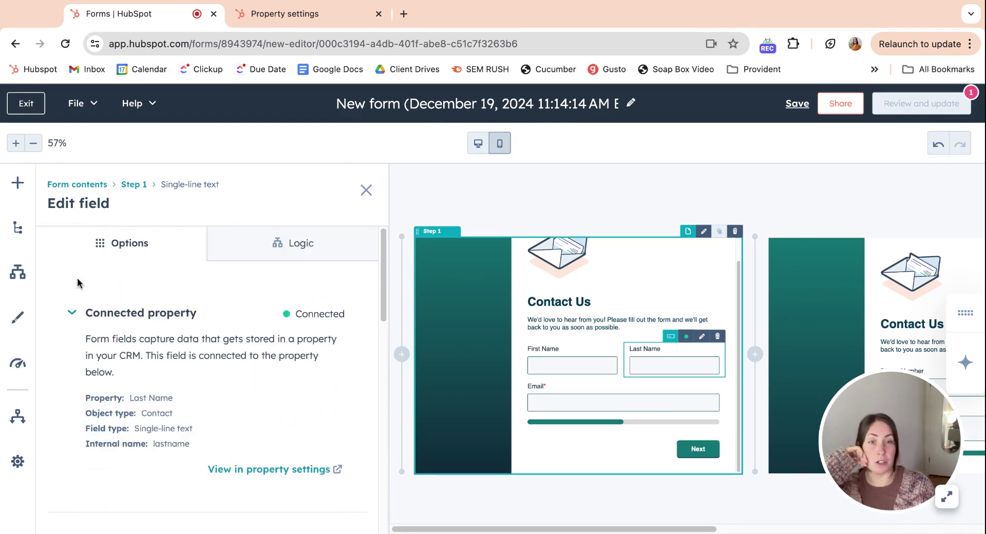
{"action": "left_click", "coordinate": [15, 232]}
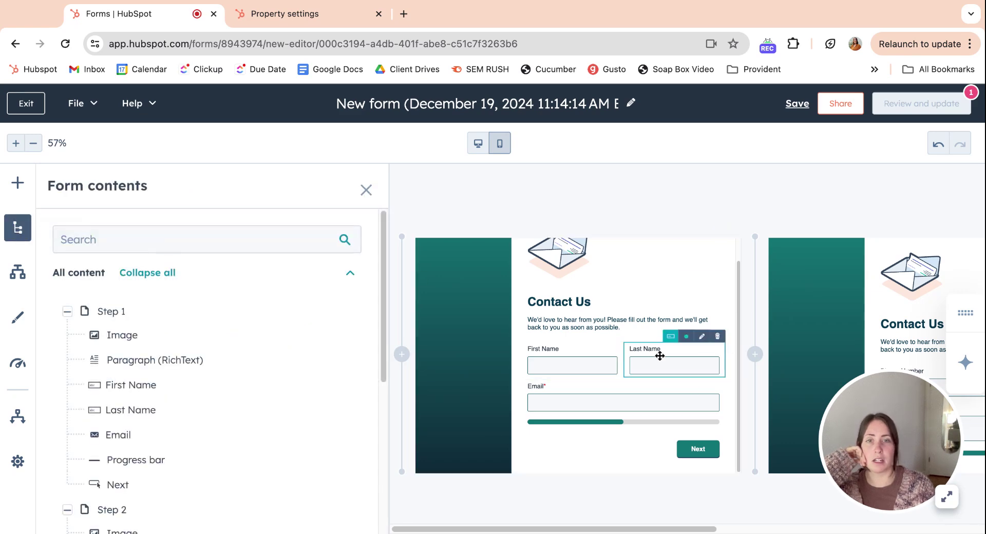
Step: Show the Logic panel and scroll through its conditional logic overview
{"action": "left_click", "coordinate": [21, 278]}
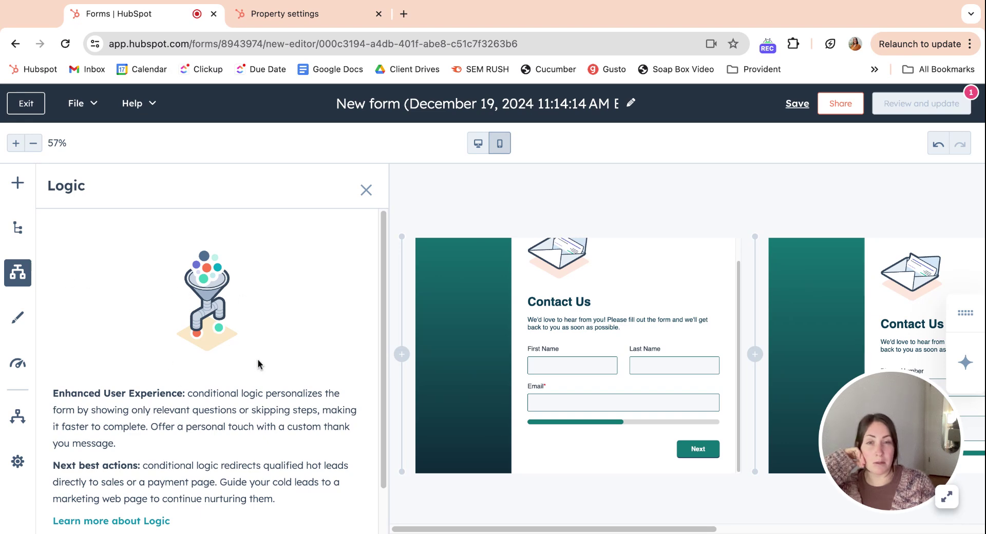
{"action": "scroll", "coordinate": [208, 298], "scroll_direction": "down", "scroll_amount": 2}
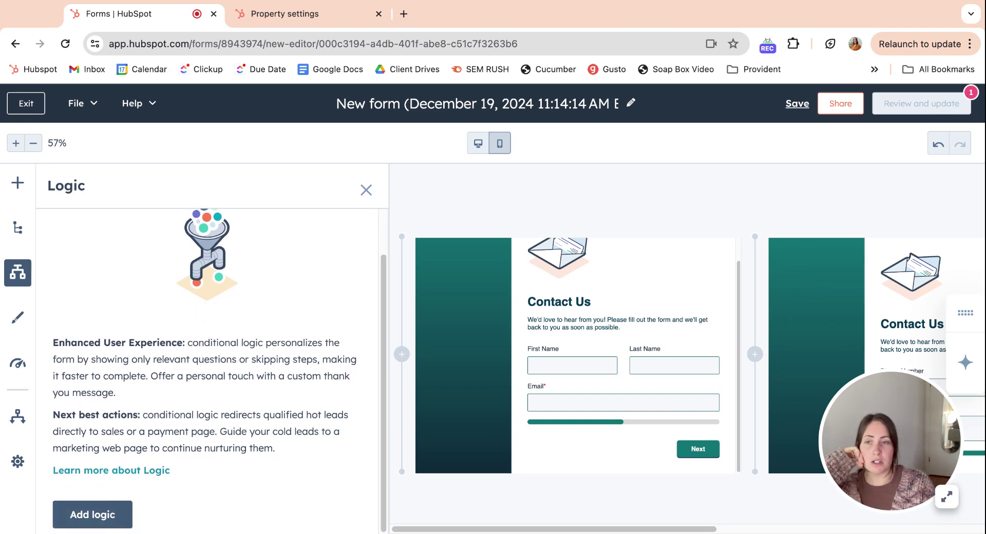
Step: Add conditional Rule 1 with an empty If field condition and a Show fields action
{"action": "left_click", "coordinate": [106, 524]}
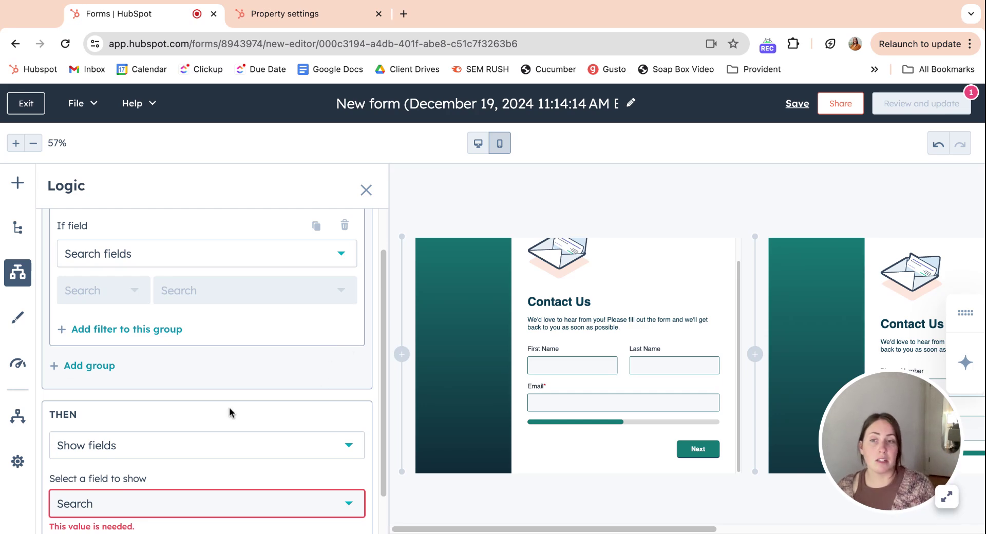
{"action": "scroll", "coordinate": [229, 406], "scroll_direction": "down", "scroll_amount": 2}
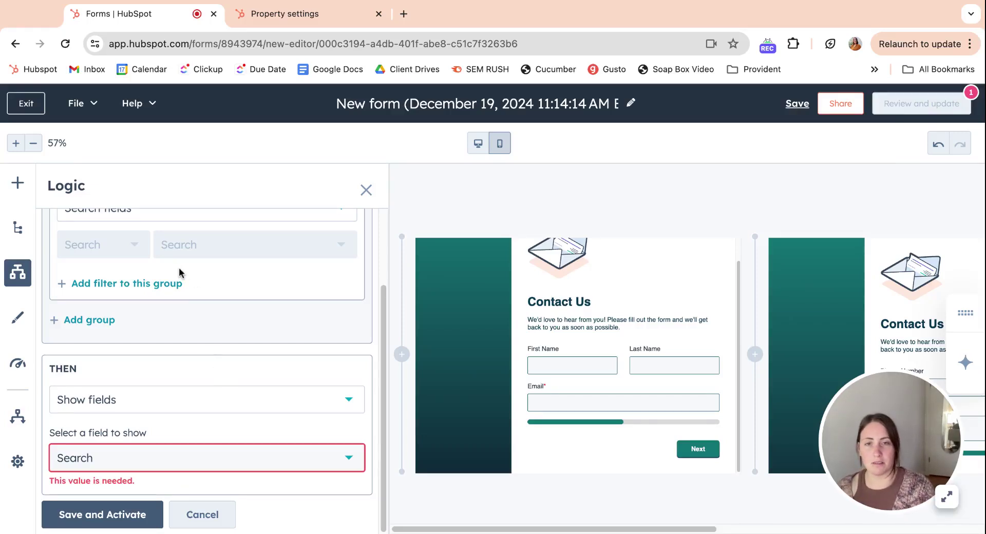
{"action": "scroll", "coordinate": [287, 359], "scroll_direction": "up", "scroll_amount": 3}
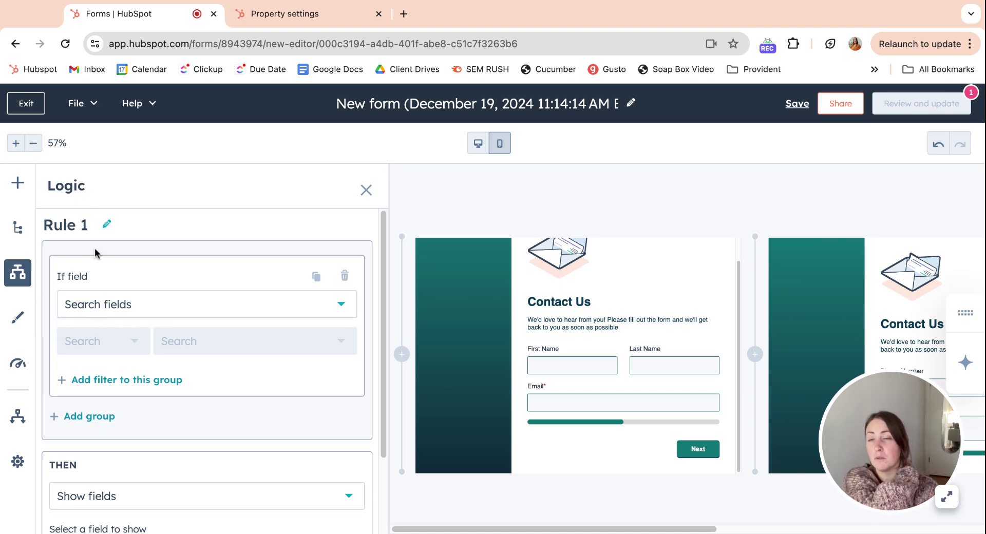
Step: Bring up Form styles and scroll through the form-wide defaults, including branding colors and Helvetica 16 field text
{"action": "left_click", "coordinate": [27, 317]}
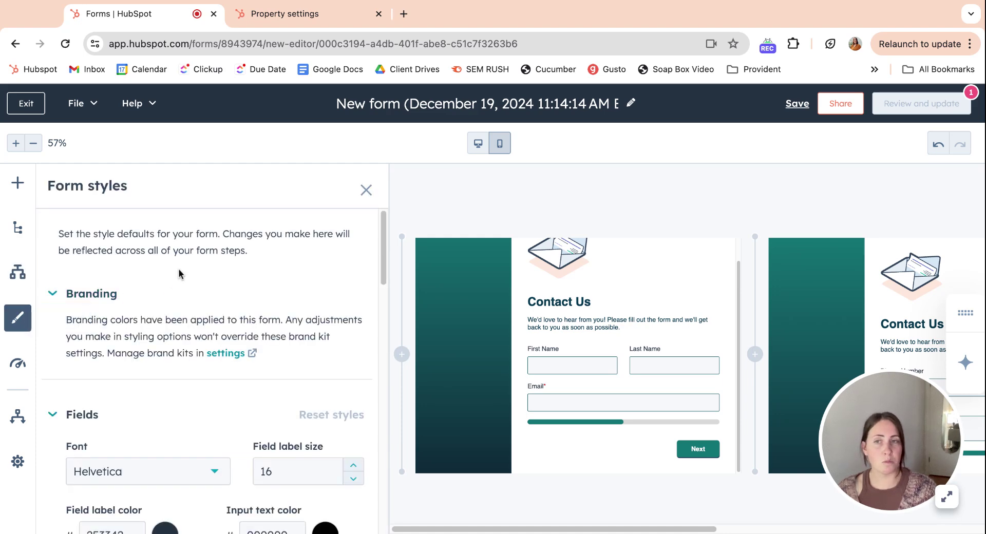
{"action": "scroll", "coordinate": [178, 269], "scroll_direction": "down", "scroll_amount": 1}
{"action": "scroll", "coordinate": [178, 269], "scroll_direction": "down", "scroll_amount": 6}
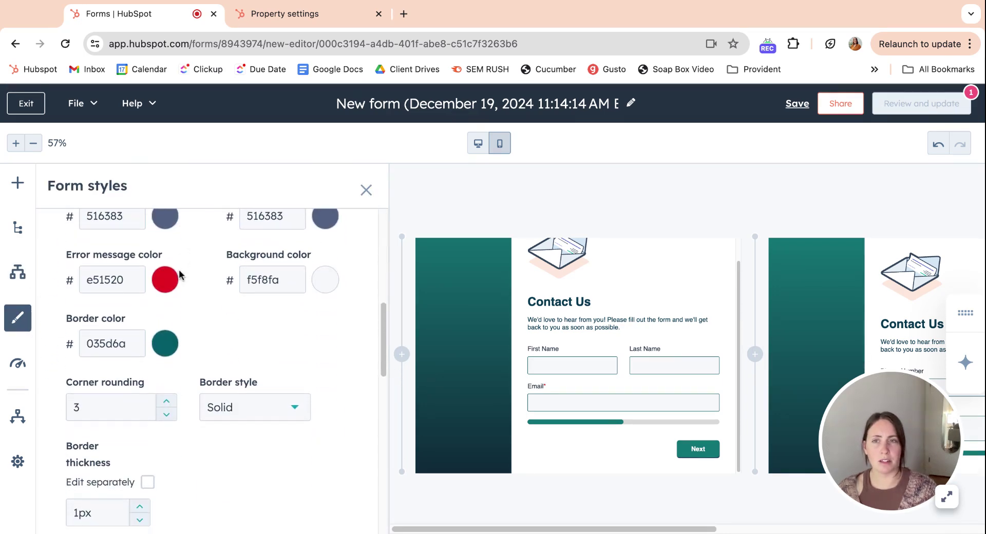
{"action": "scroll", "coordinate": [179, 270], "scroll_direction": "up", "scroll_amount": 7}
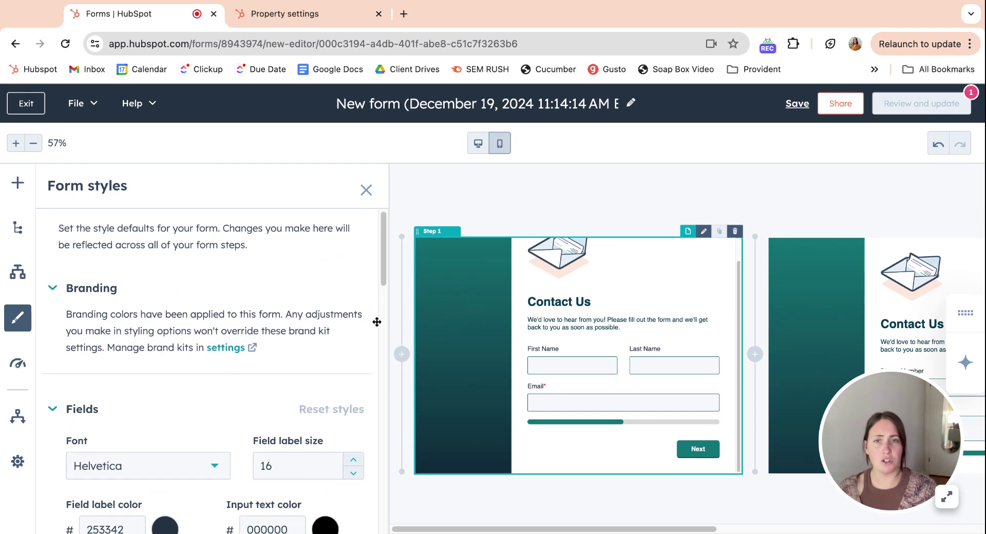
{"action": "scroll", "coordinate": [189, 323], "scroll_direction": "down", "scroll_amount": 5}
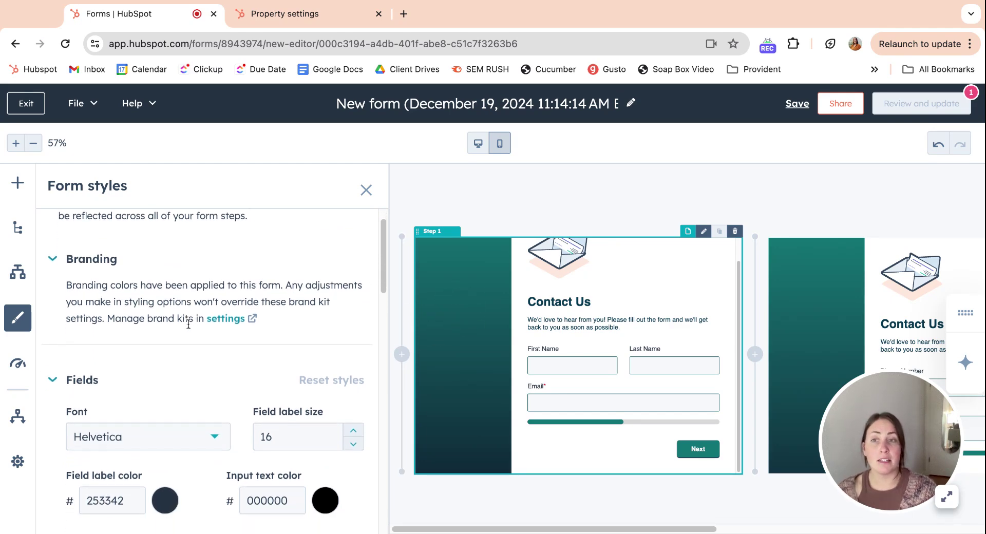
{"action": "scroll", "coordinate": [187, 345], "scroll_direction": "down", "scroll_amount": 2}
{"action": "scroll", "coordinate": [137, 303], "scroll_direction": "down", "scroll_amount": 5}
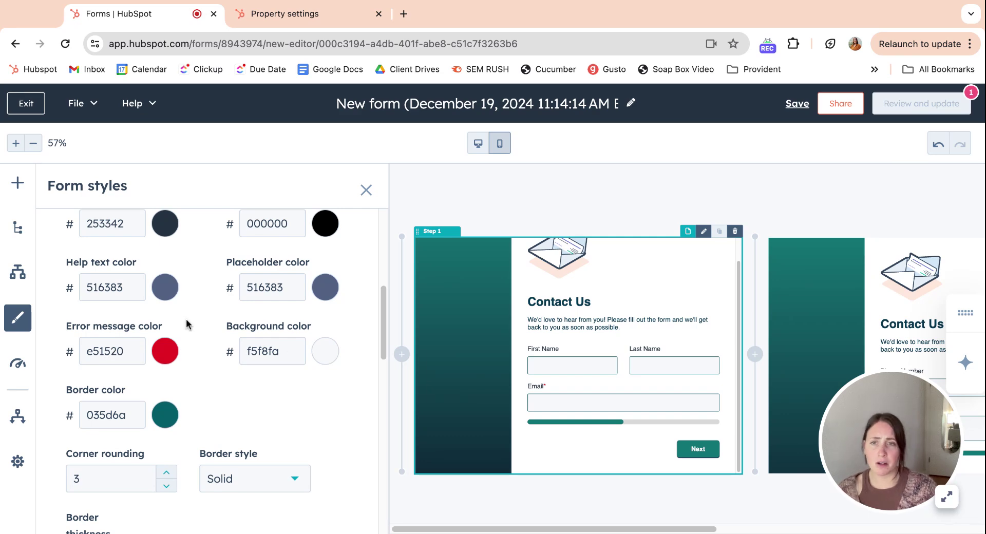
{"action": "scroll", "coordinate": [184, 322], "scroll_direction": "down", "scroll_amount": 15}
{"action": "scroll", "coordinate": [183, 322], "scroll_direction": "down", "scroll_amount": 2}
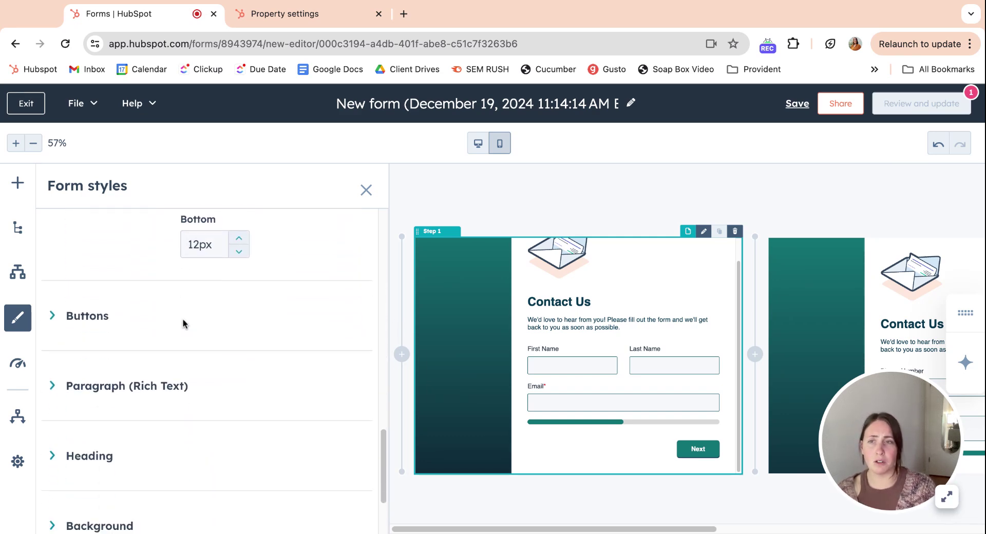
{"action": "scroll", "coordinate": [184, 323], "scroll_direction": "down", "scroll_amount": 1}
Step: Expand the Buttons and Paragraph (Rich Text) style groups, then return to the top
{"action": "left_click", "coordinate": [94, 278]}
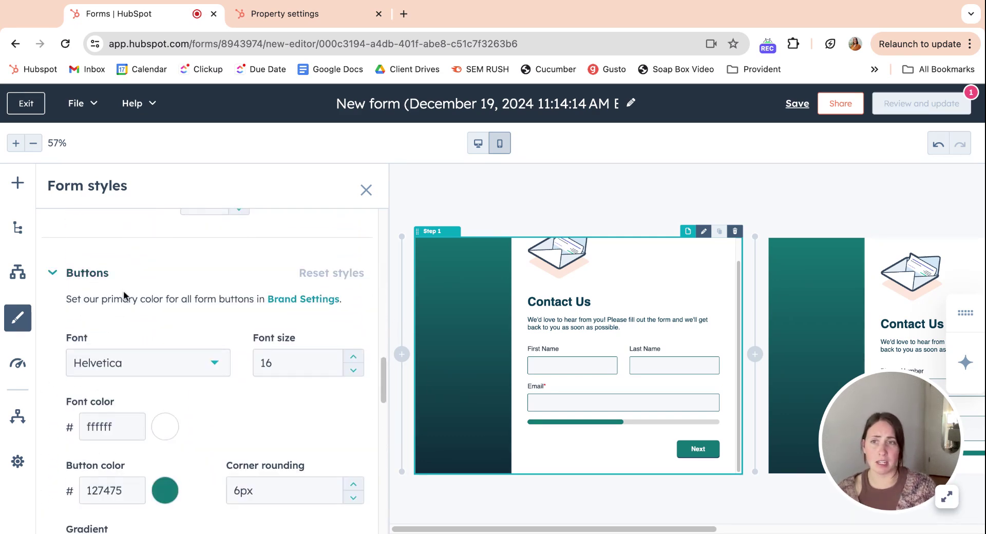
{"action": "scroll", "coordinate": [140, 297], "scroll_direction": "down", "scroll_amount": 15}
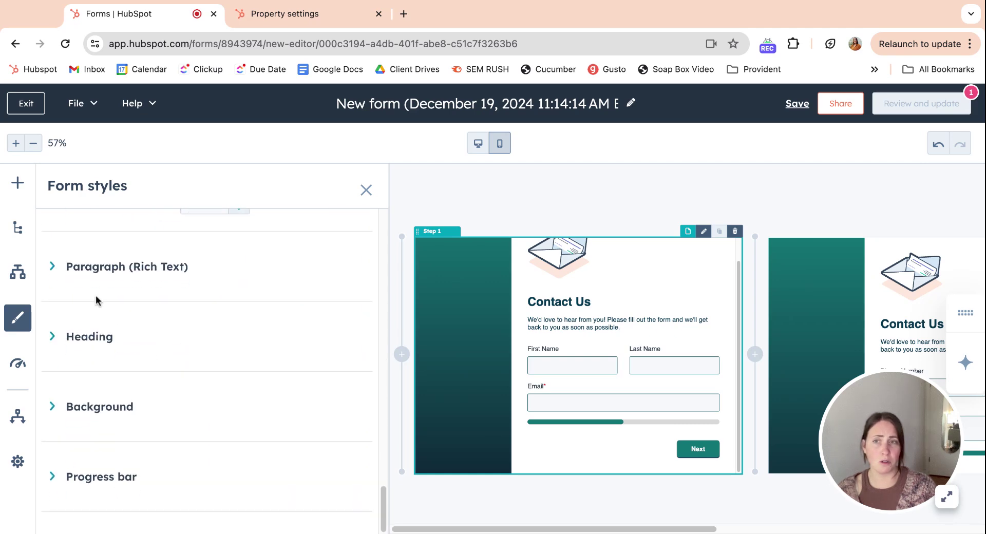
{"action": "left_click", "coordinate": [97, 273]}
{"action": "scroll", "coordinate": [110, 308], "scroll_direction": "down", "scroll_amount": 4}
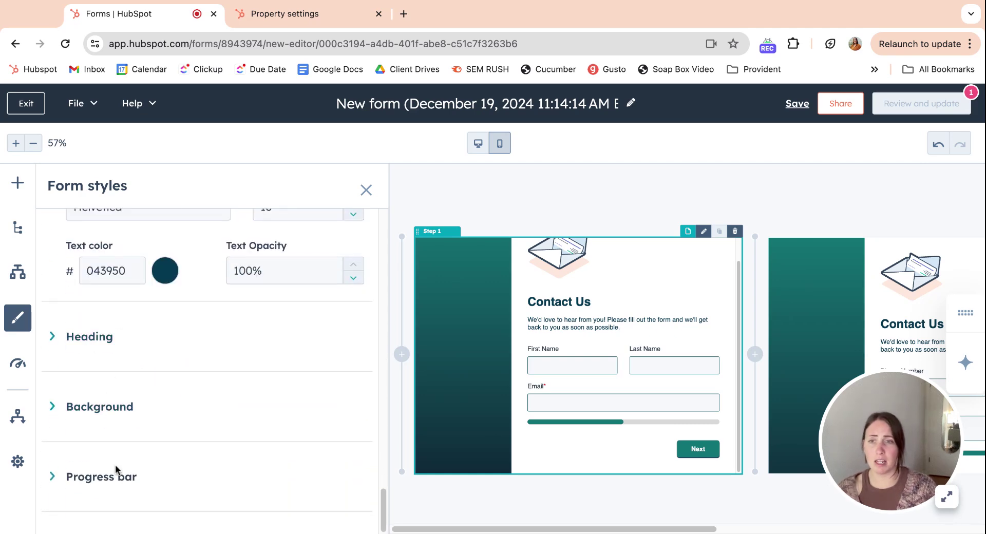
{"action": "scroll", "coordinate": [127, 292], "scroll_direction": "up", "scroll_amount": 10}
{"action": "scroll", "coordinate": [128, 292], "scroll_direction": "up", "scroll_amount": 15}
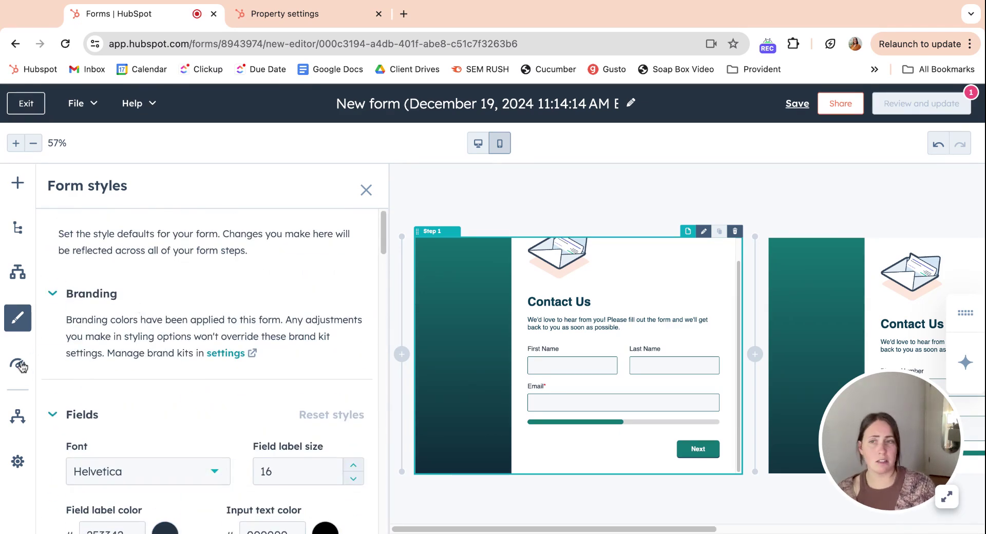
Step: Review the Recommendations: shorten the form, add alt text to three images, and add reCAPTCHA
{"action": "left_click", "coordinate": [18, 363]}
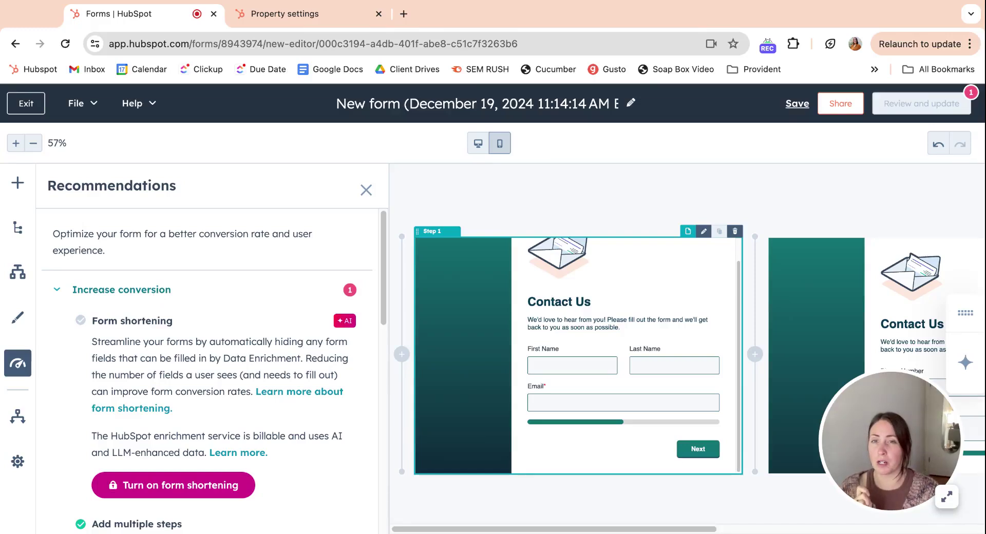
{"action": "scroll", "coordinate": [207, 370], "scroll_direction": "down", "scroll_amount": 4}
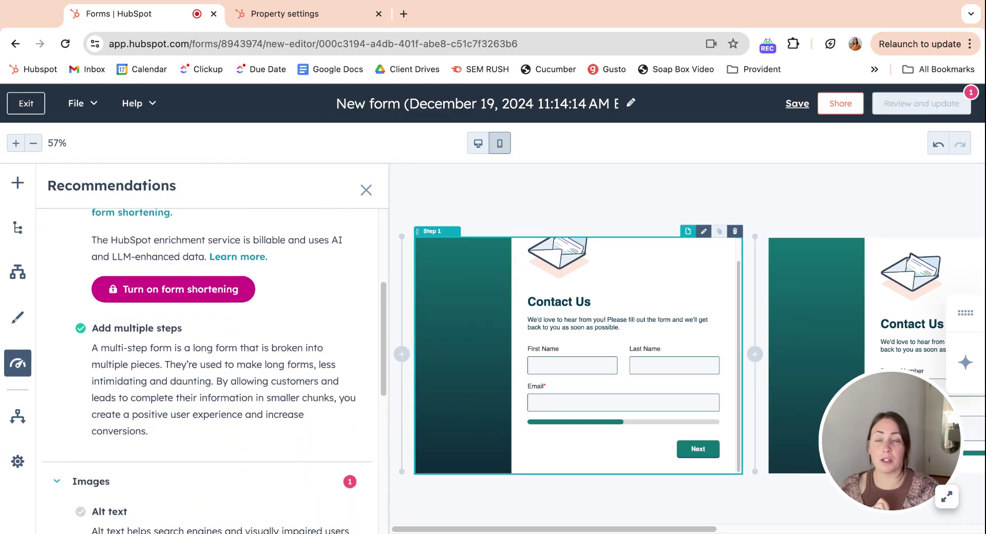
{"action": "scroll", "coordinate": [207, 369], "scroll_direction": "down", "scroll_amount": 3}
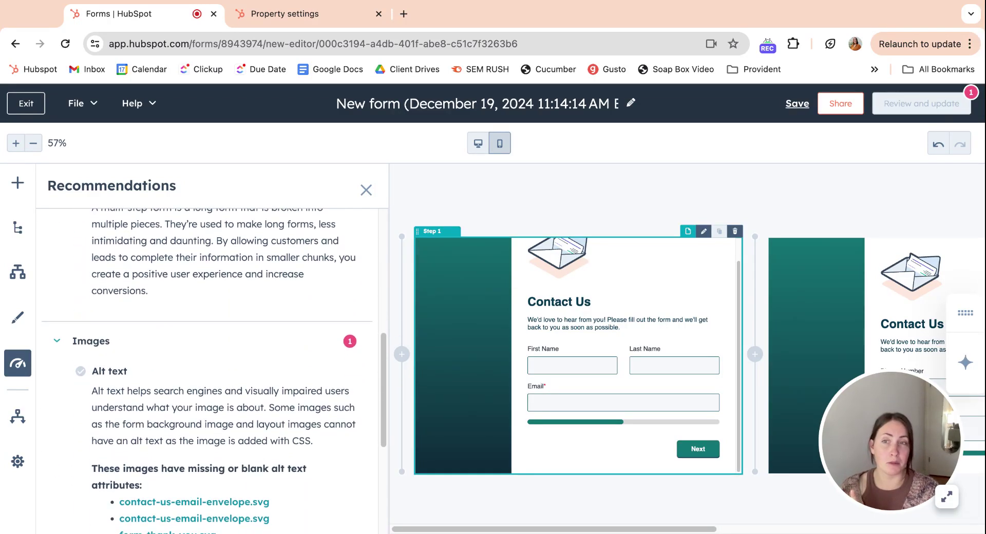
{"action": "scroll", "coordinate": [207, 370], "scroll_direction": "down", "scroll_amount": 4}
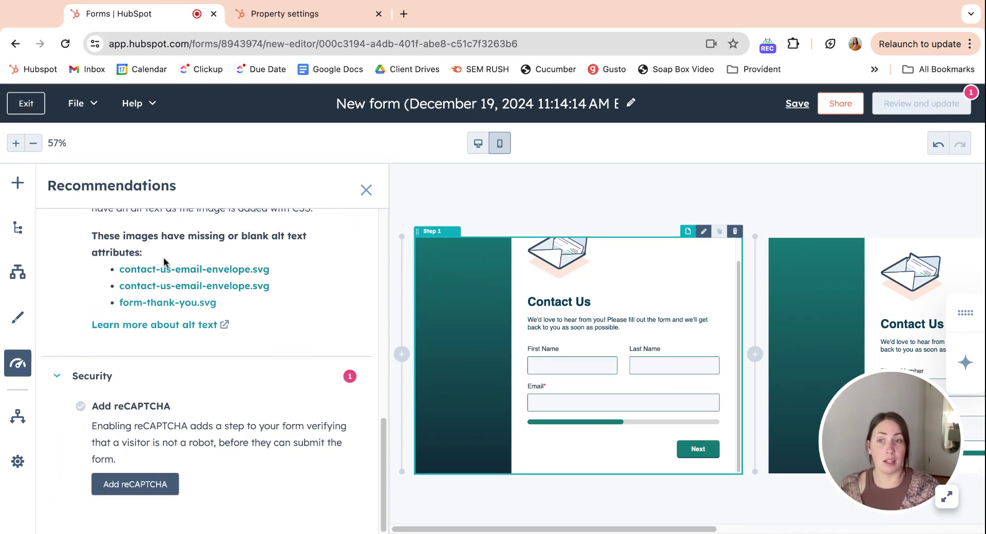
{"action": "scroll", "coordinate": [164, 258], "scroll_direction": "up", "scroll_amount": 8}
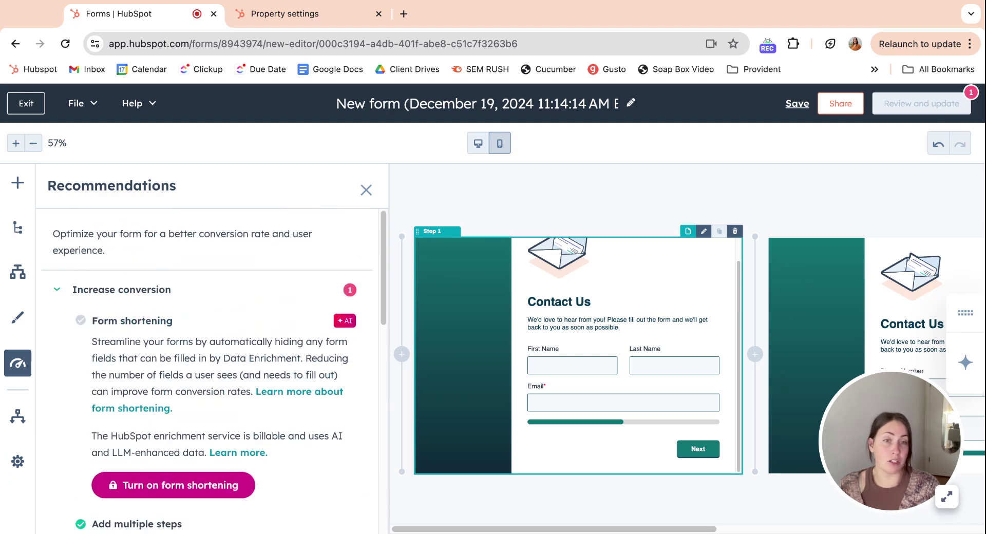
Step: Show the Automation panel with its recommended post-submission email workflow and custom workflow option
{"action": "left_click", "coordinate": [21, 419]}
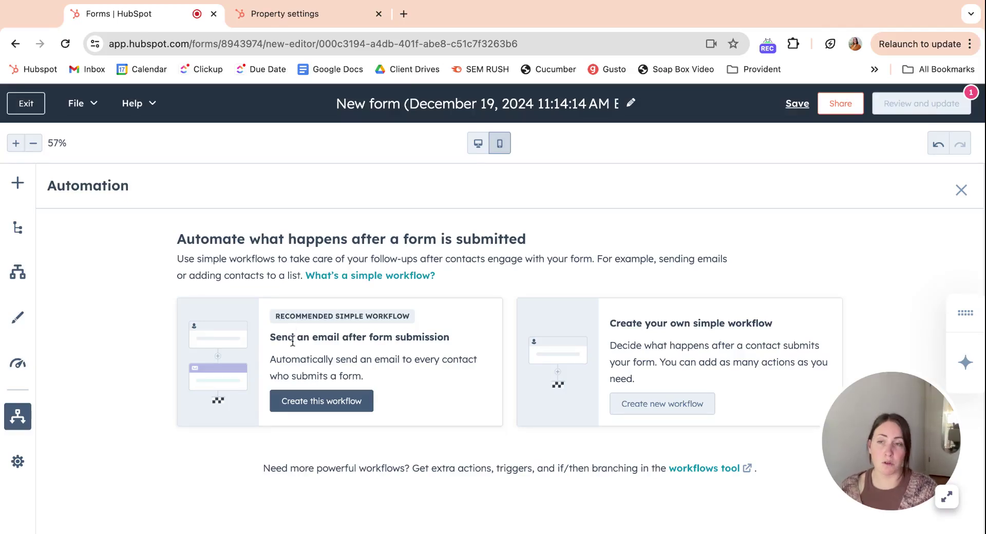
Step: In General settings, turn on automatically creating new contacts from unknown email addresses
{"action": "left_click", "coordinate": [18, 463]}
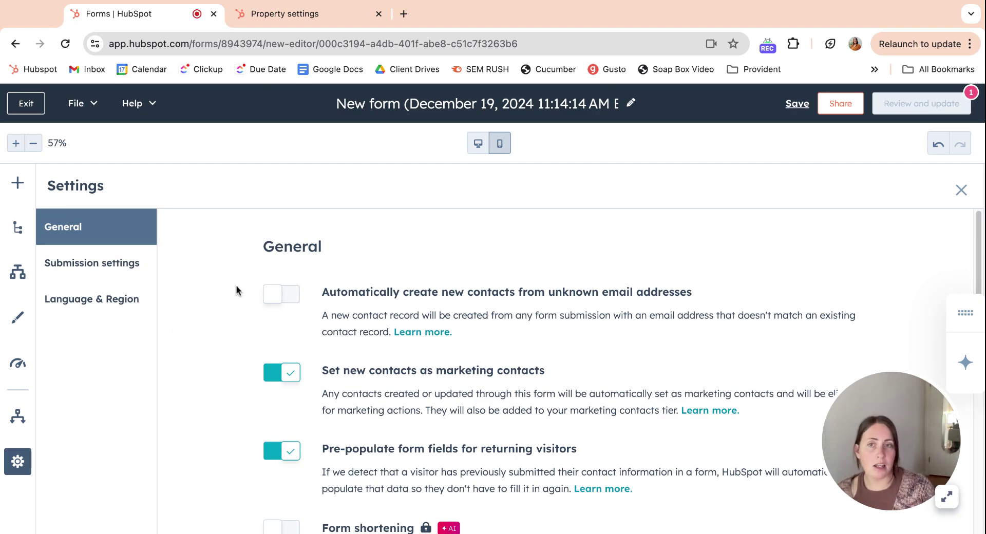
{"action": "scroll", "coordinate": [436, 293], "scroll_direction": "down", "scroll_amount": 1}
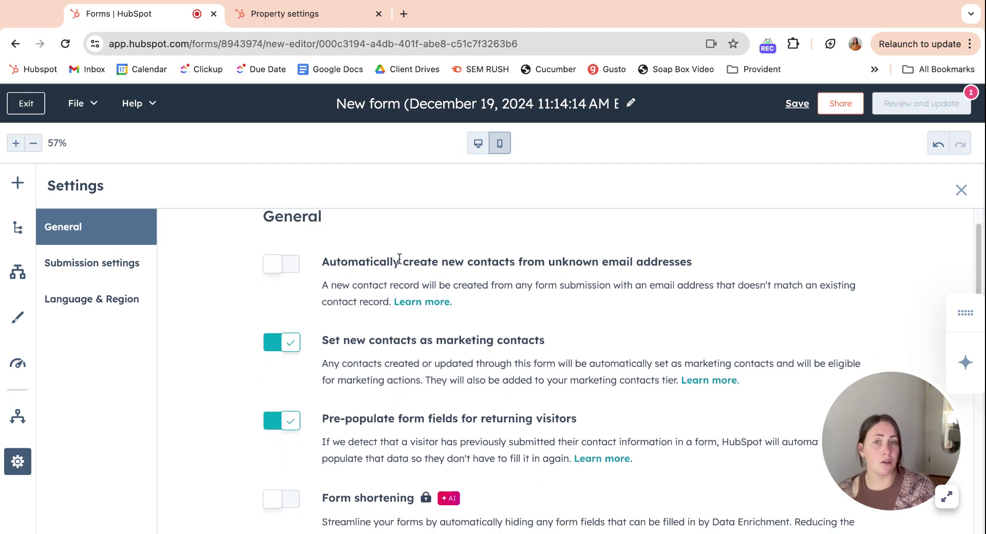
{"action": "left_click", "coordinate": [286, 265]}
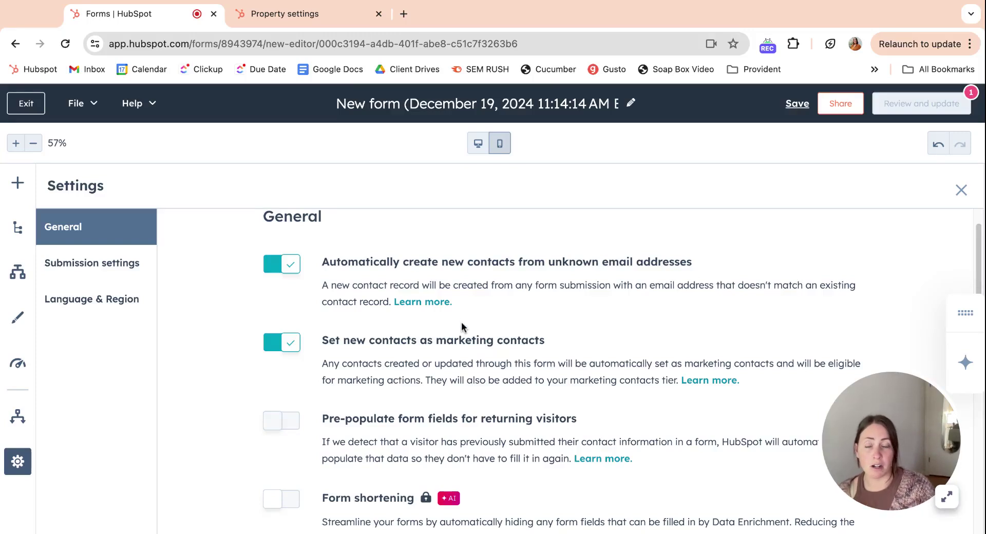
{"action": "scroll", "coordinate": [463, 313], "scroll_direction": "down", "scroll_amount": 5}
{"action": "mouse_move", "coordinate": [296, 304]}
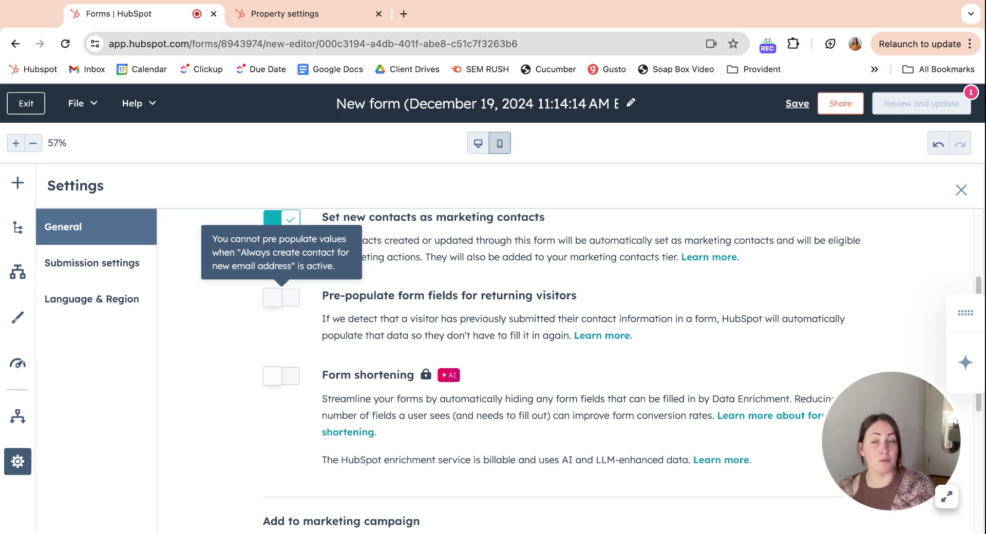
Step: Scroll past the campaign and lifecycle stage settings to the Submission settings for notification emails
{"action": "scroll", "coordinate": [415, 344], "scroll_direction": "down", "scroll_amount": 1}
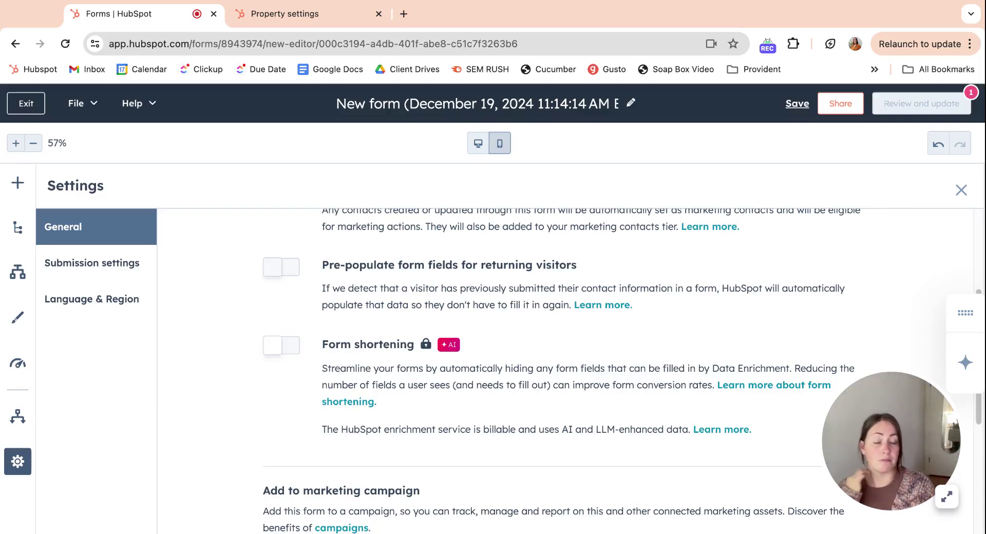
{"action": "scroll", "coordinate": [419, 337], "scroll_direction": "down", "scroll_amount": 4}
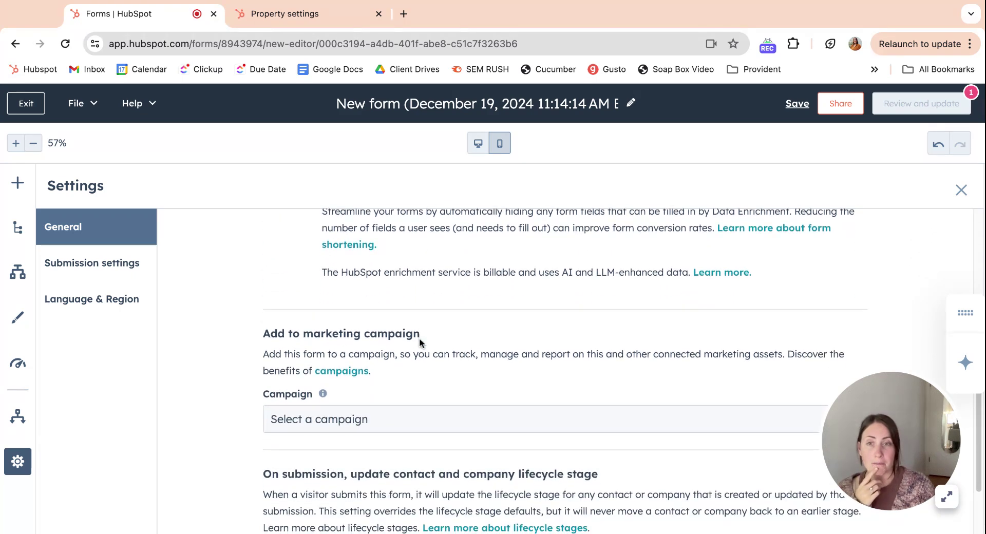
{"action": "scroll", "coordinate": [419, 338], "scroll_direction": "down", "scroll_amount": 2}
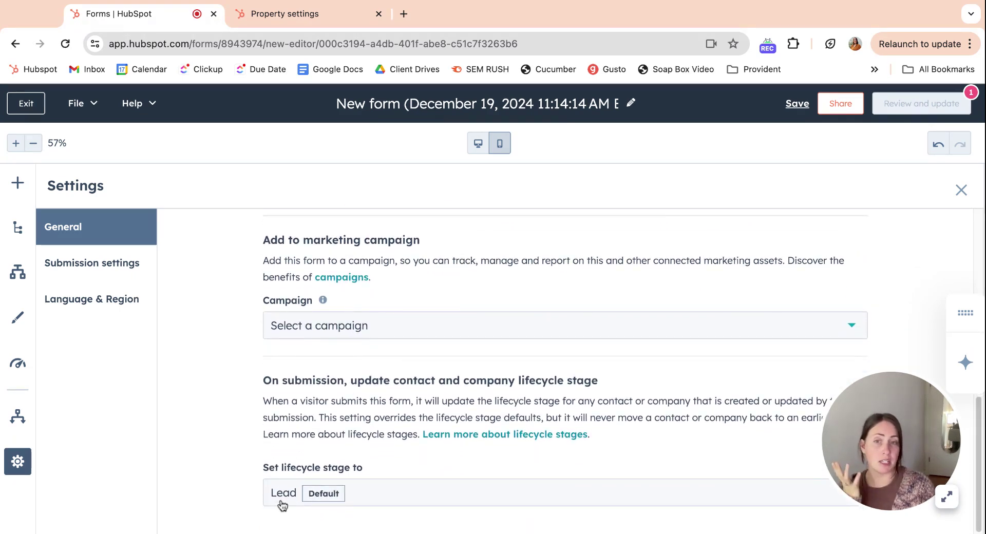
{"action": "left_click", "coordinate": [93, 264]}
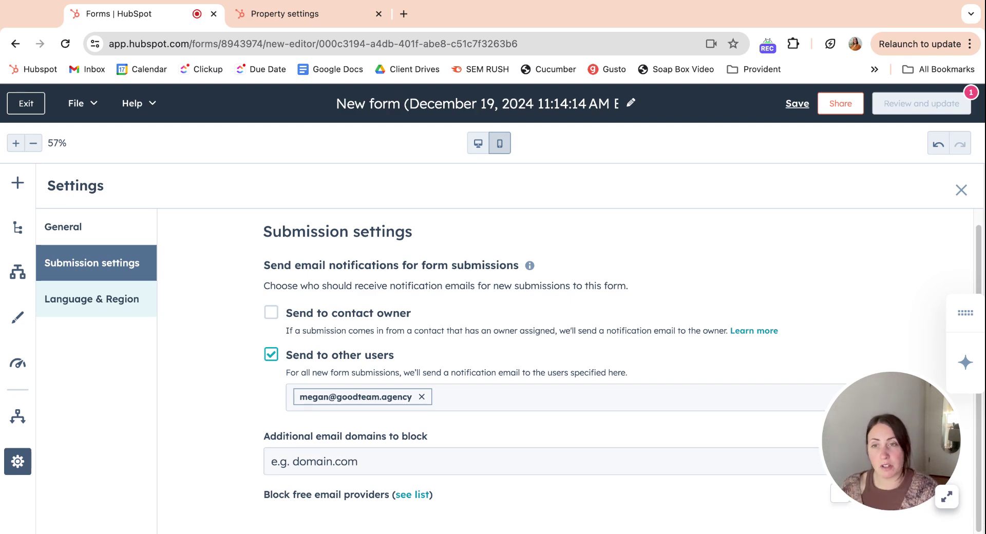
Step: Review the Language & Region settings, then bring up the Add to form element library
{"action": "left_click", "coordinate": [92, 299]}
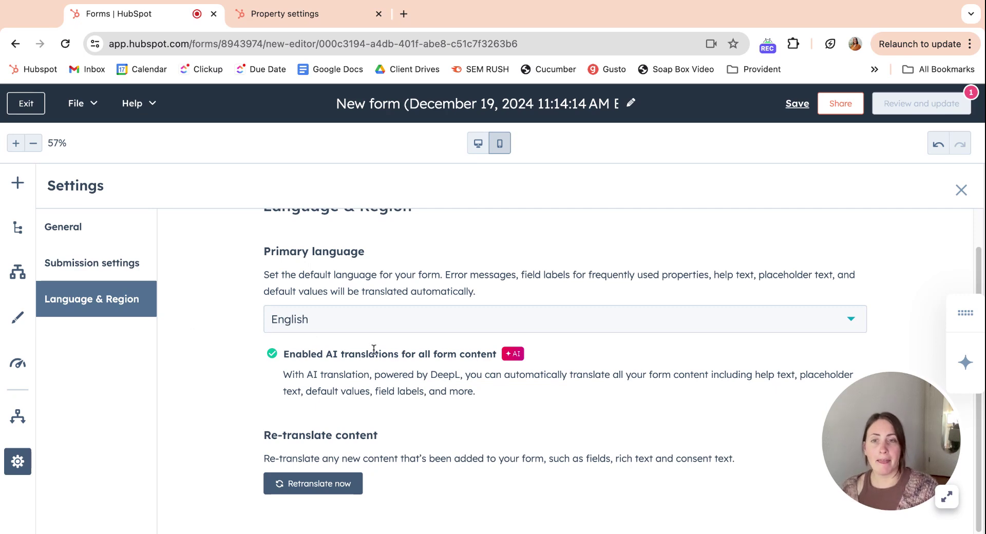
{"action": "scroll", "coordinate": [366, 329], "scroll_direction": "up", "scroll_amount": 1}
{"action": "scroll", "coordinate": [362, 322], "scroll_direction": "down", "scroll_amount": 1}
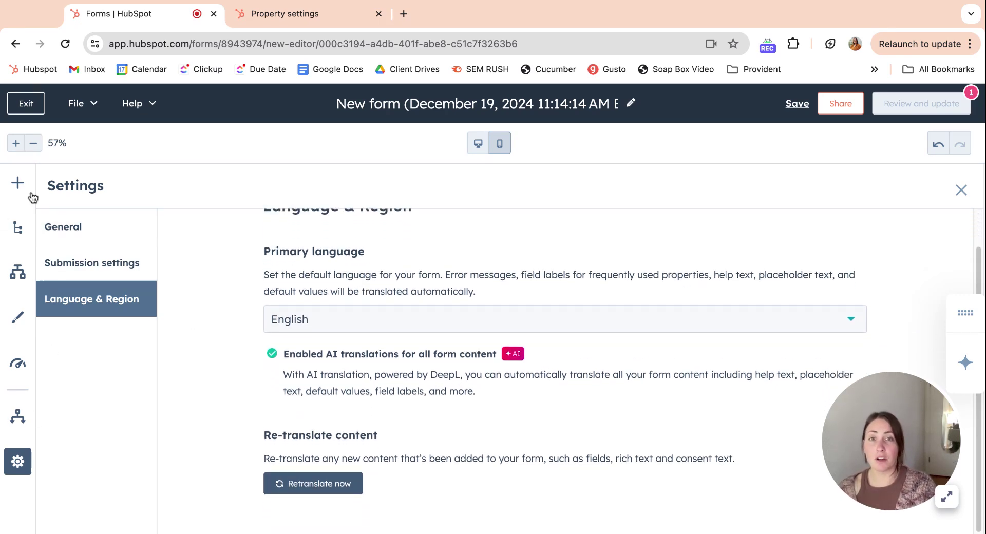
{"action": "left_click", "coordinate": [18, 183]}
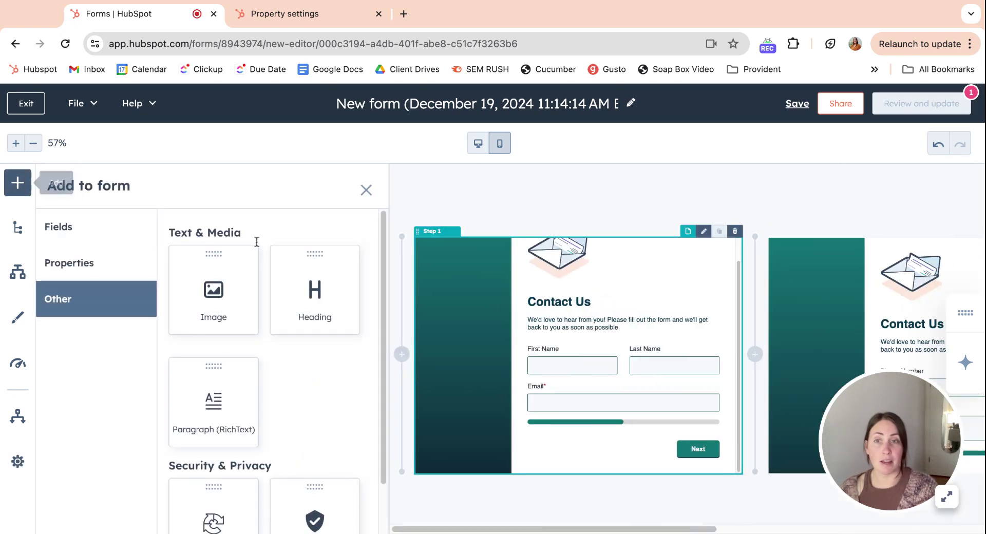